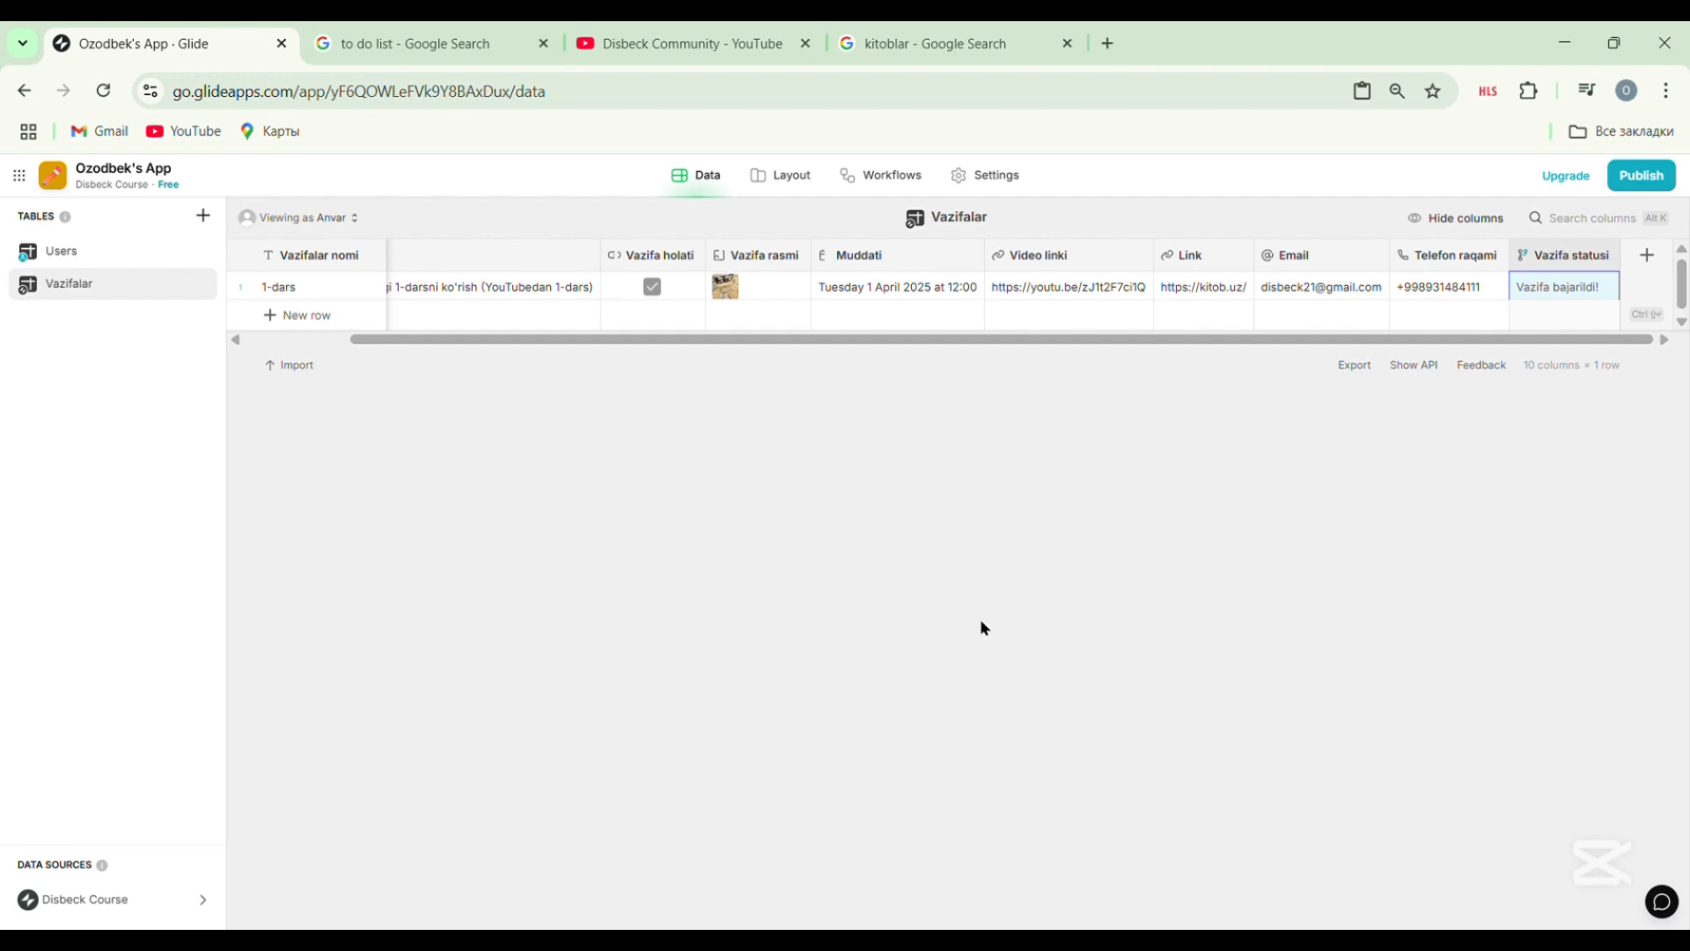
Add a Rollup column named "Umumiy vazifalar soni" to the Vazifalar table.
click(1654, 296)
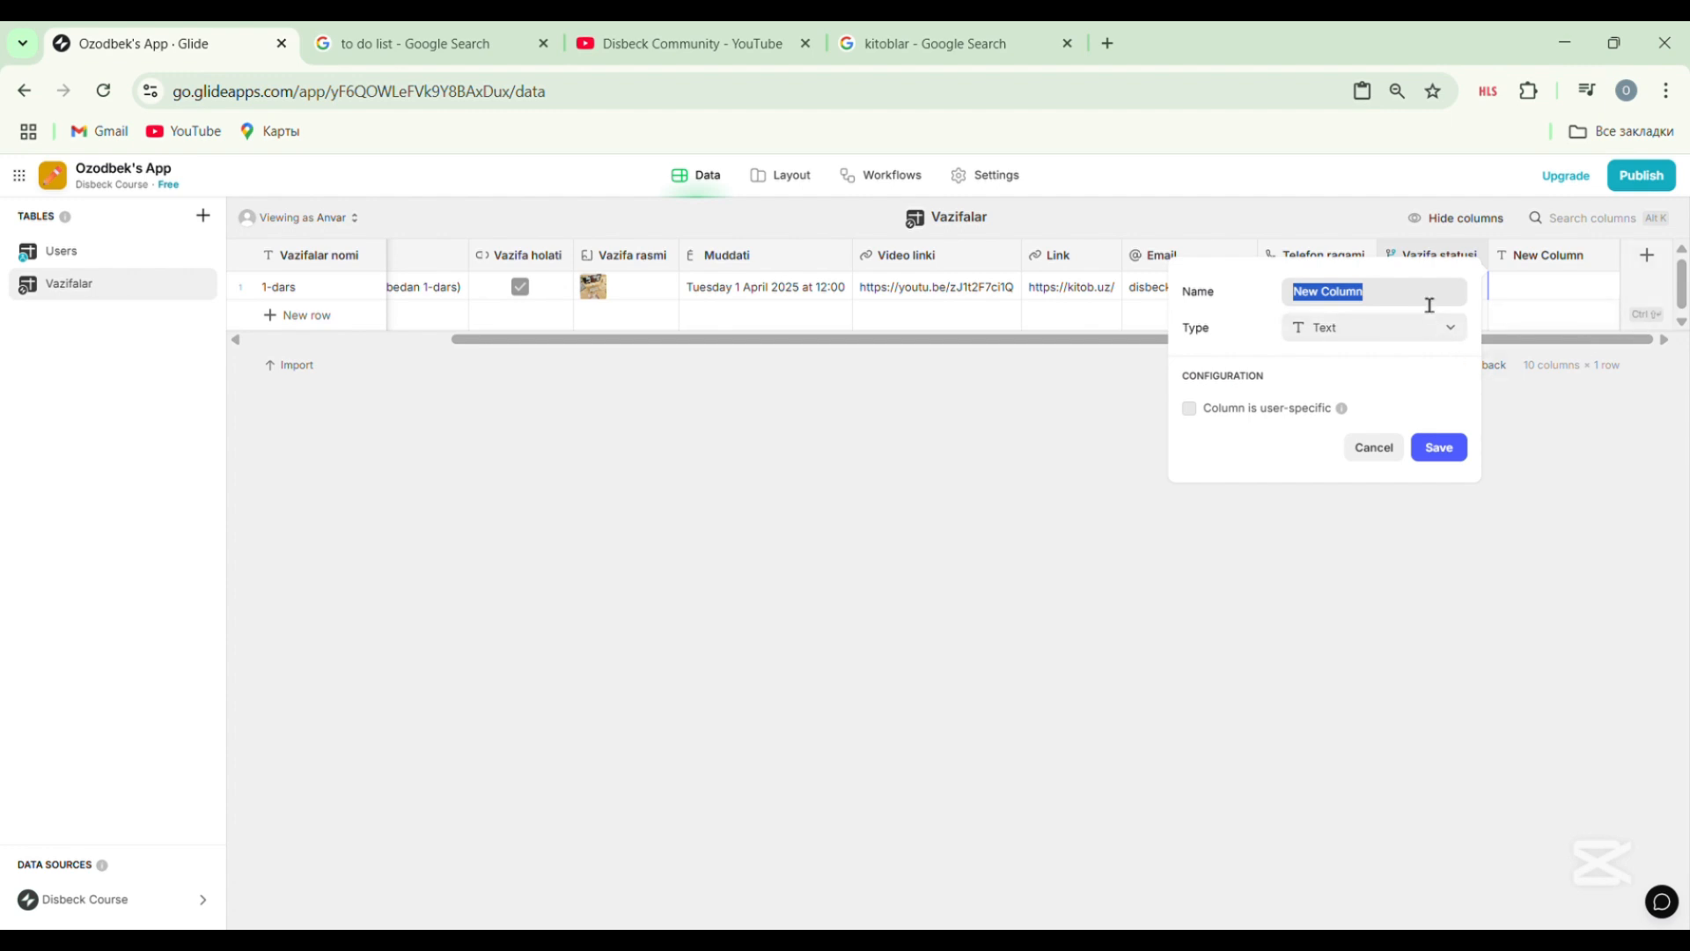
text(Umumiy v)
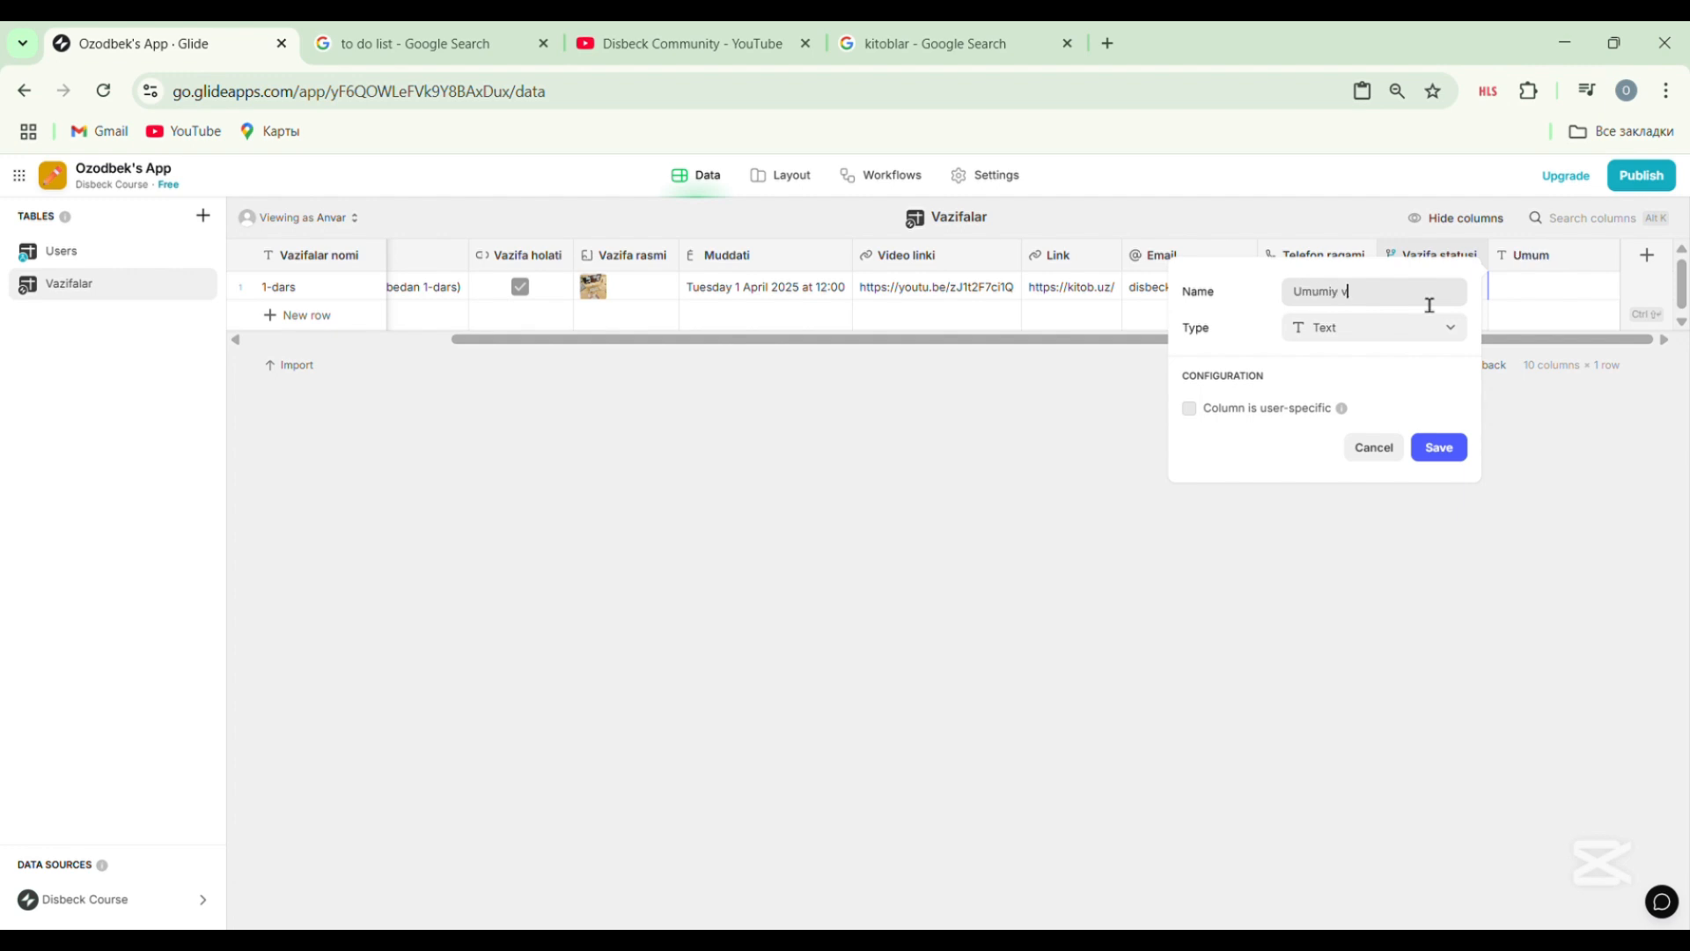
text(azifalar soni)
click(1396, 324)
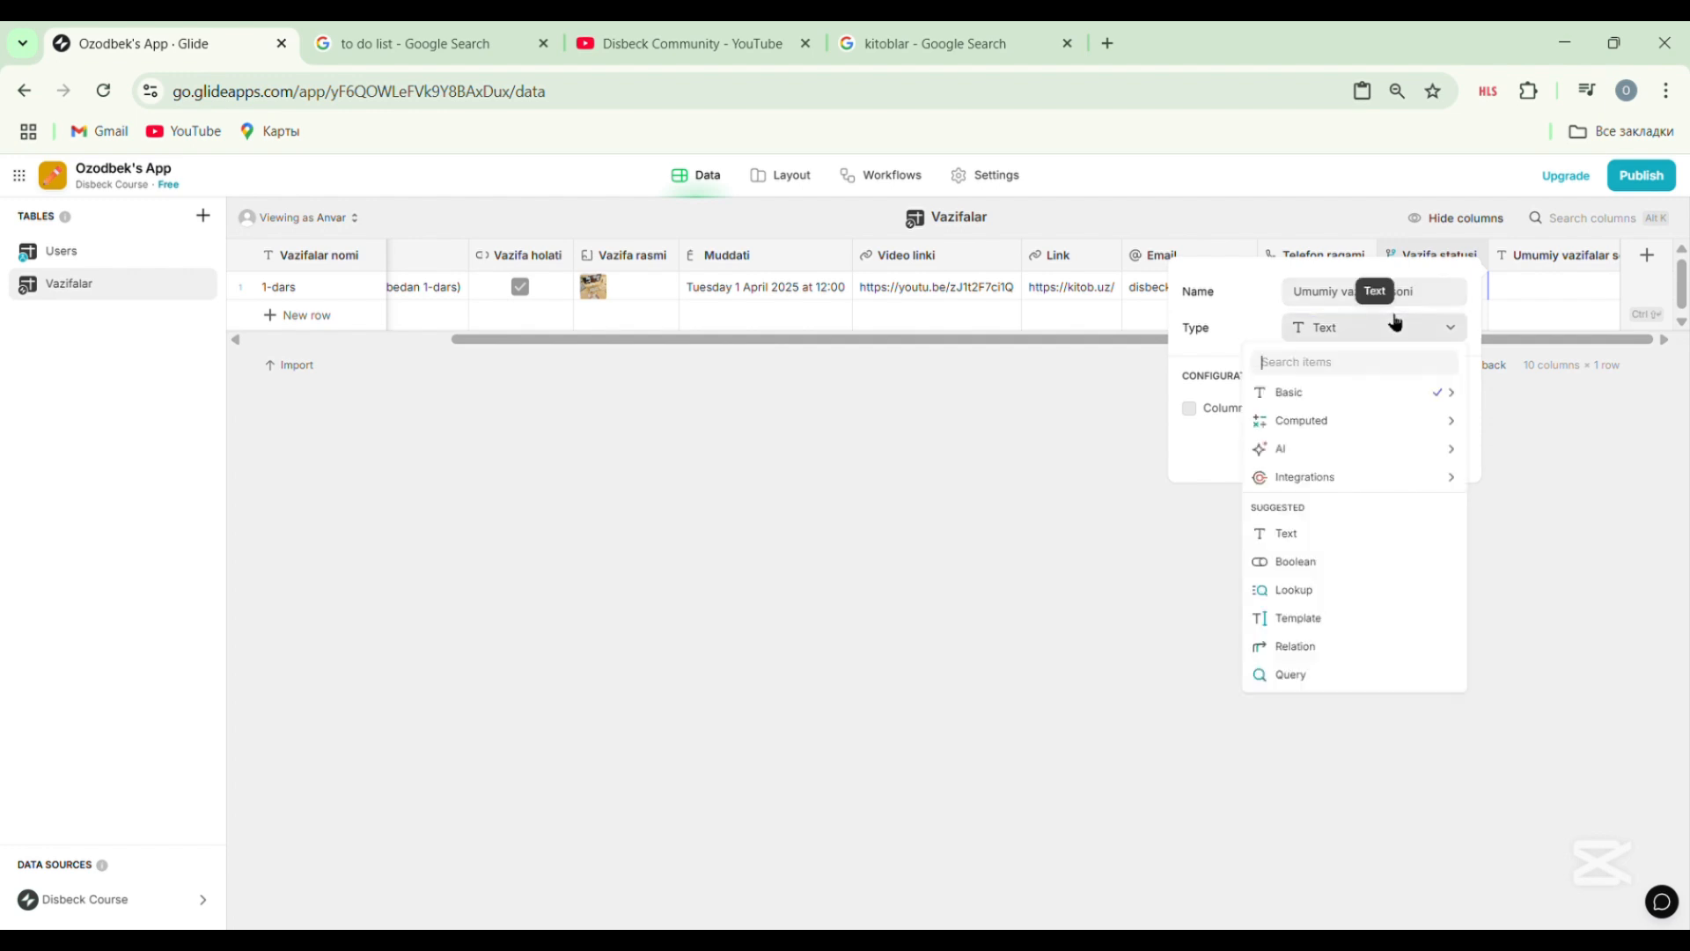
text(ro)
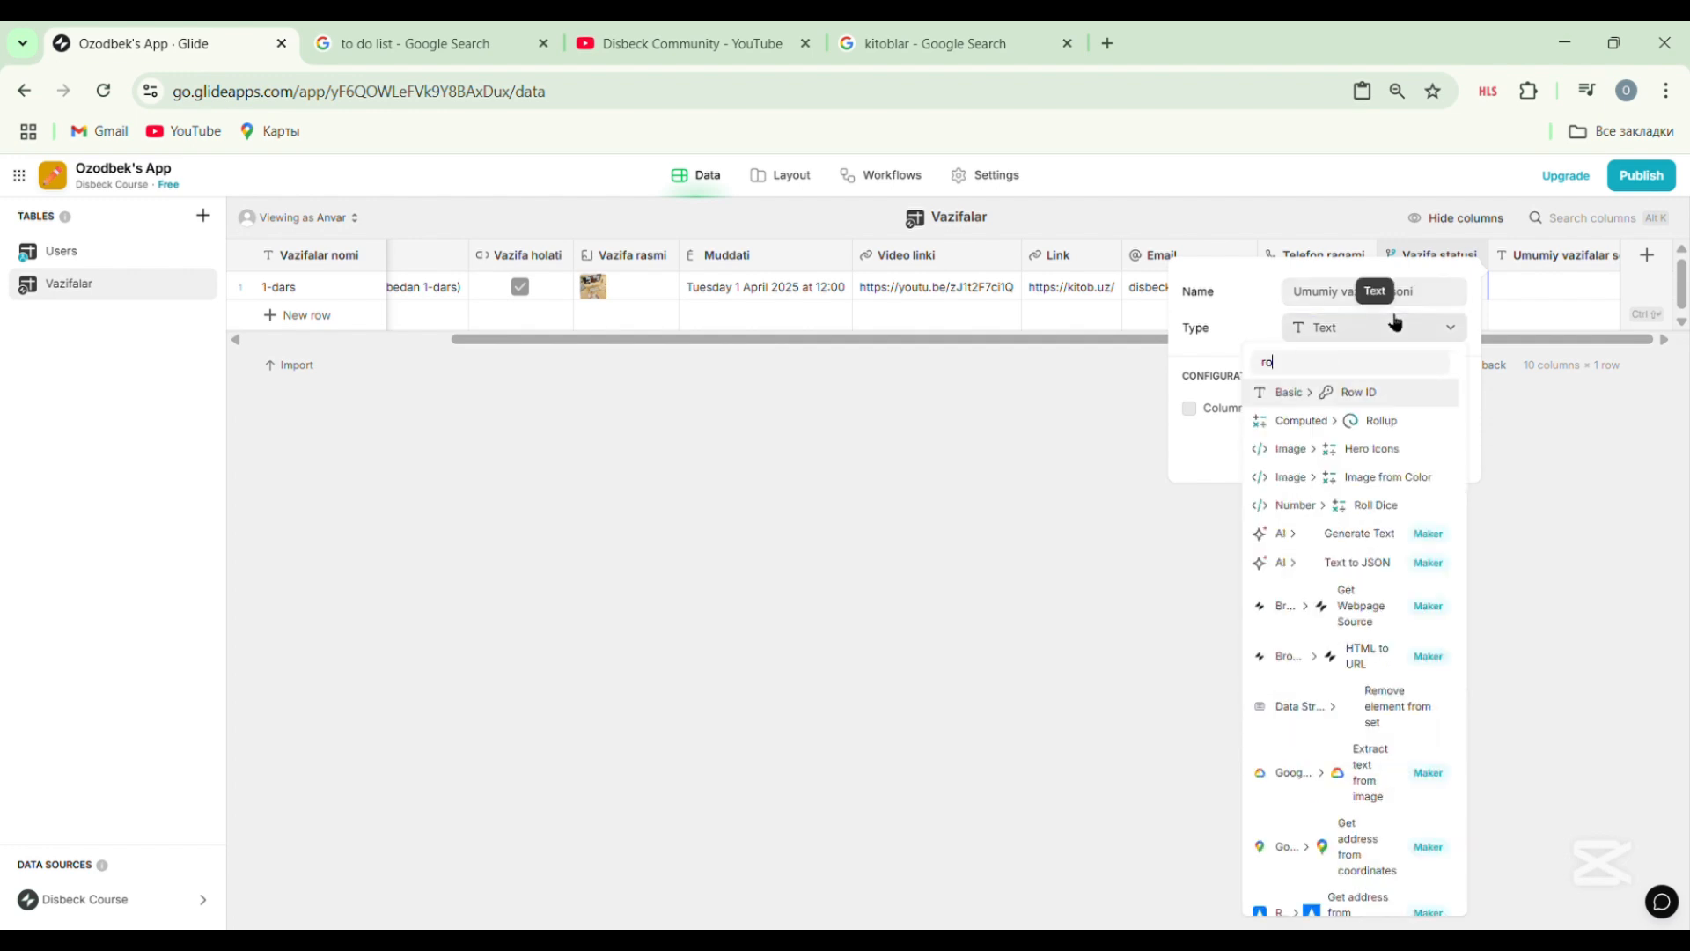
text(ll)
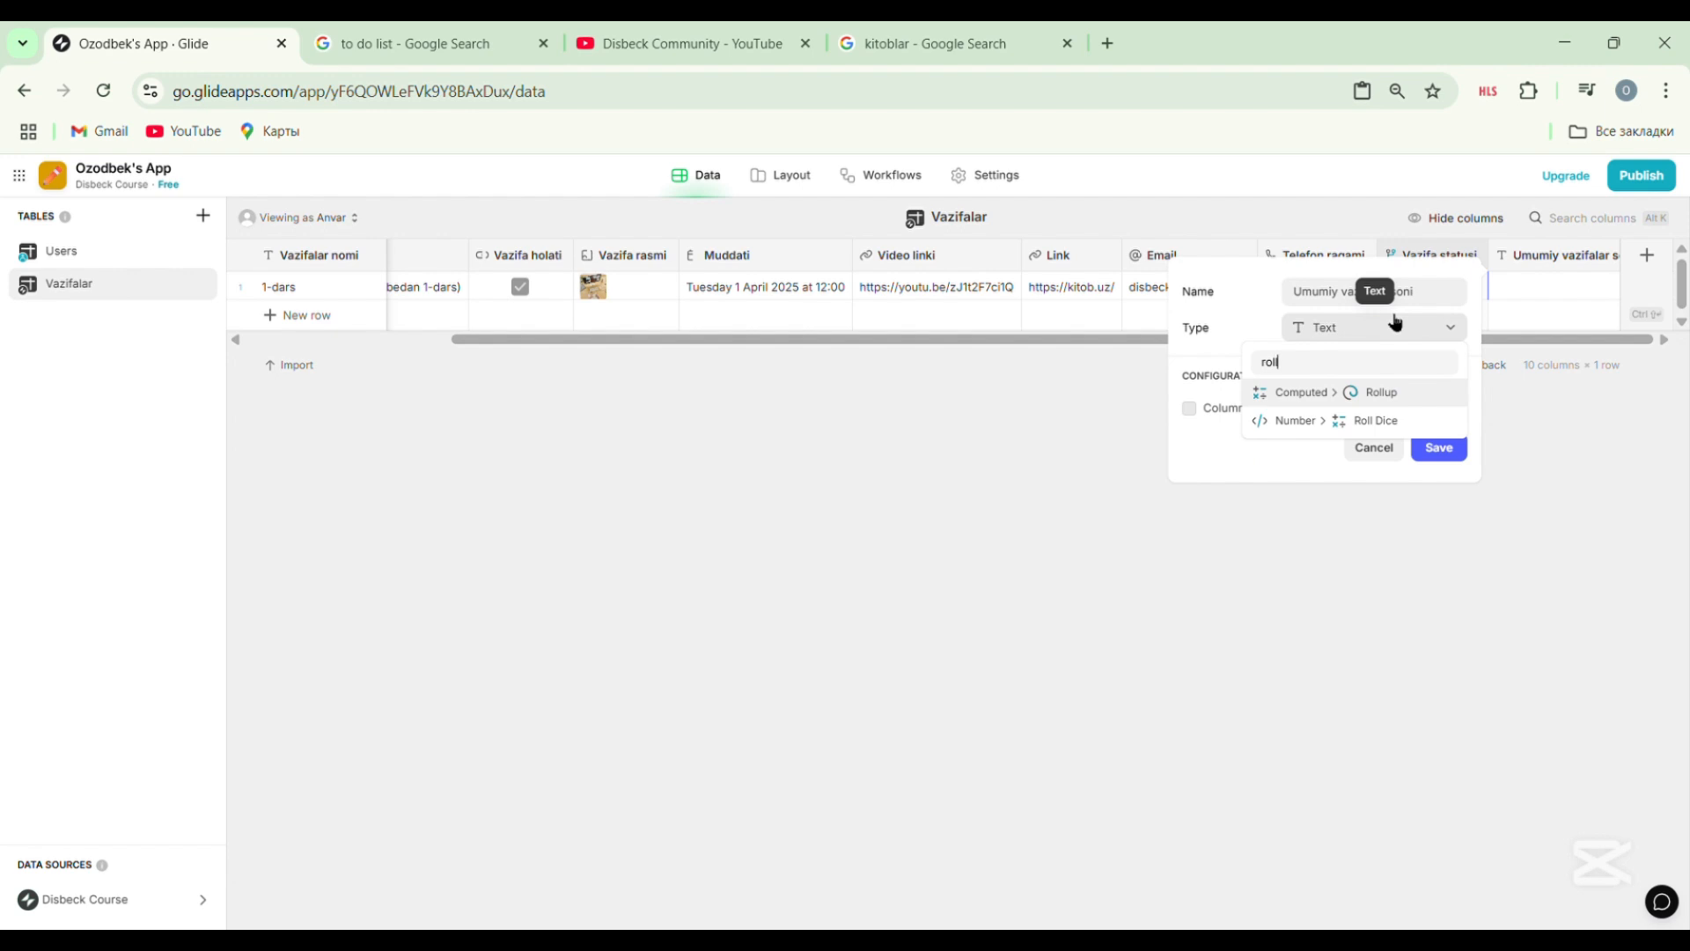
click(1407, 396)
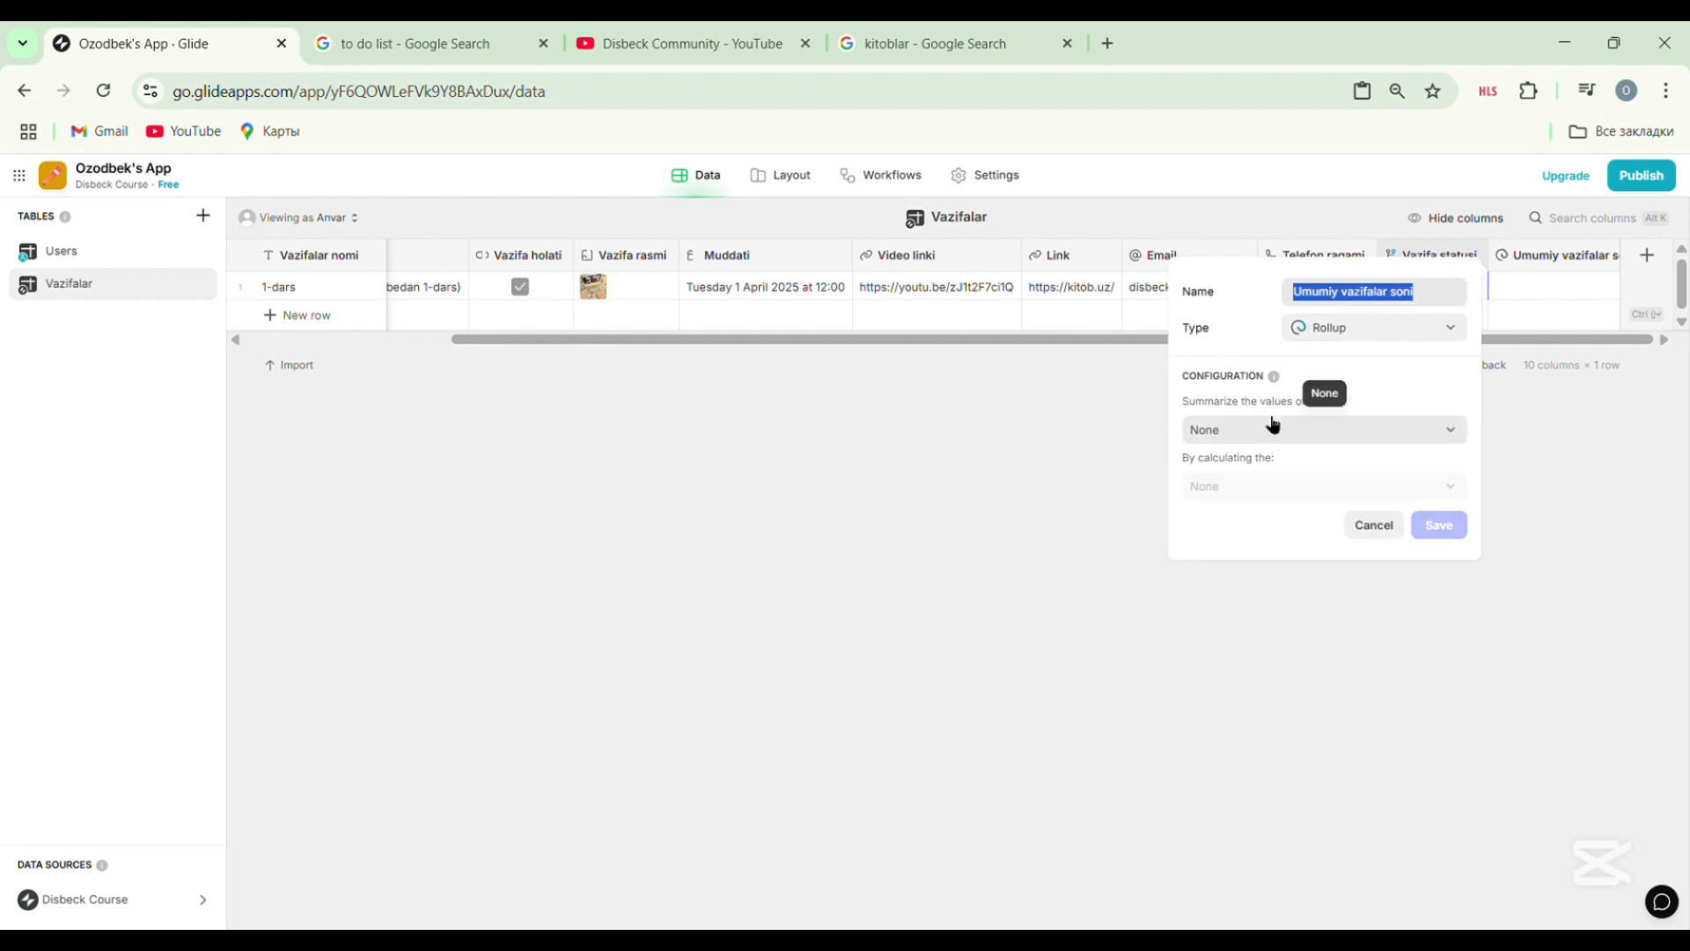
Configure the rollup to summarize the Vazifalar table's "Vazifalar nomi" values by calculating the Count.
click(1338, 436)
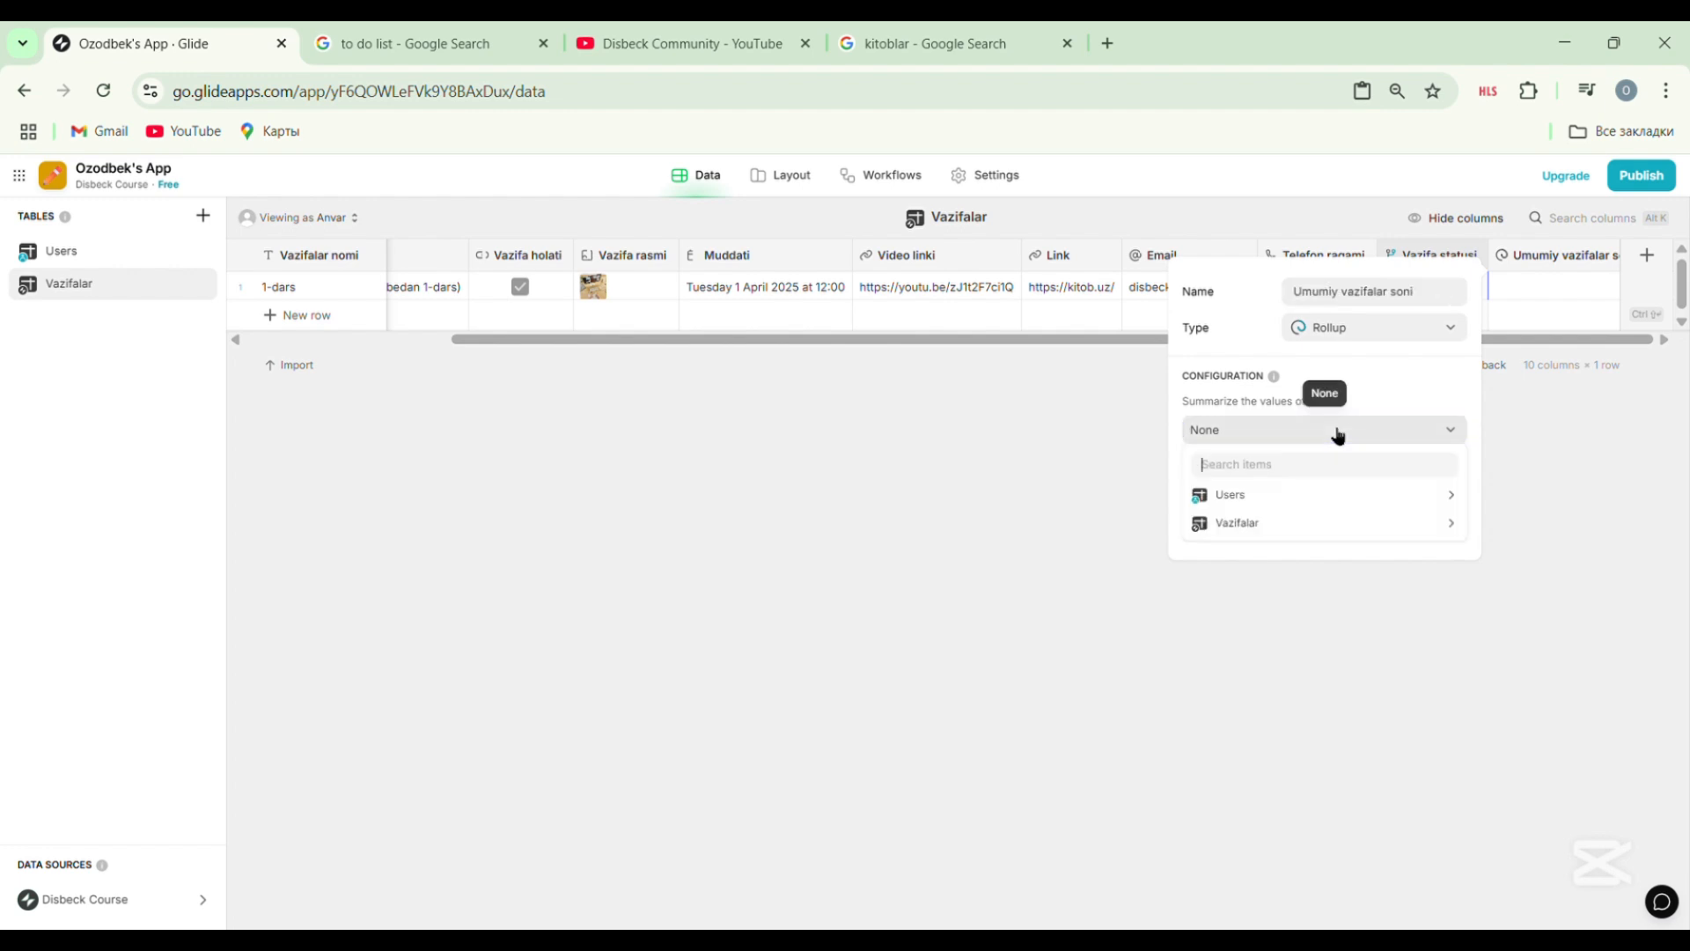
mouse_move(1326, 528)
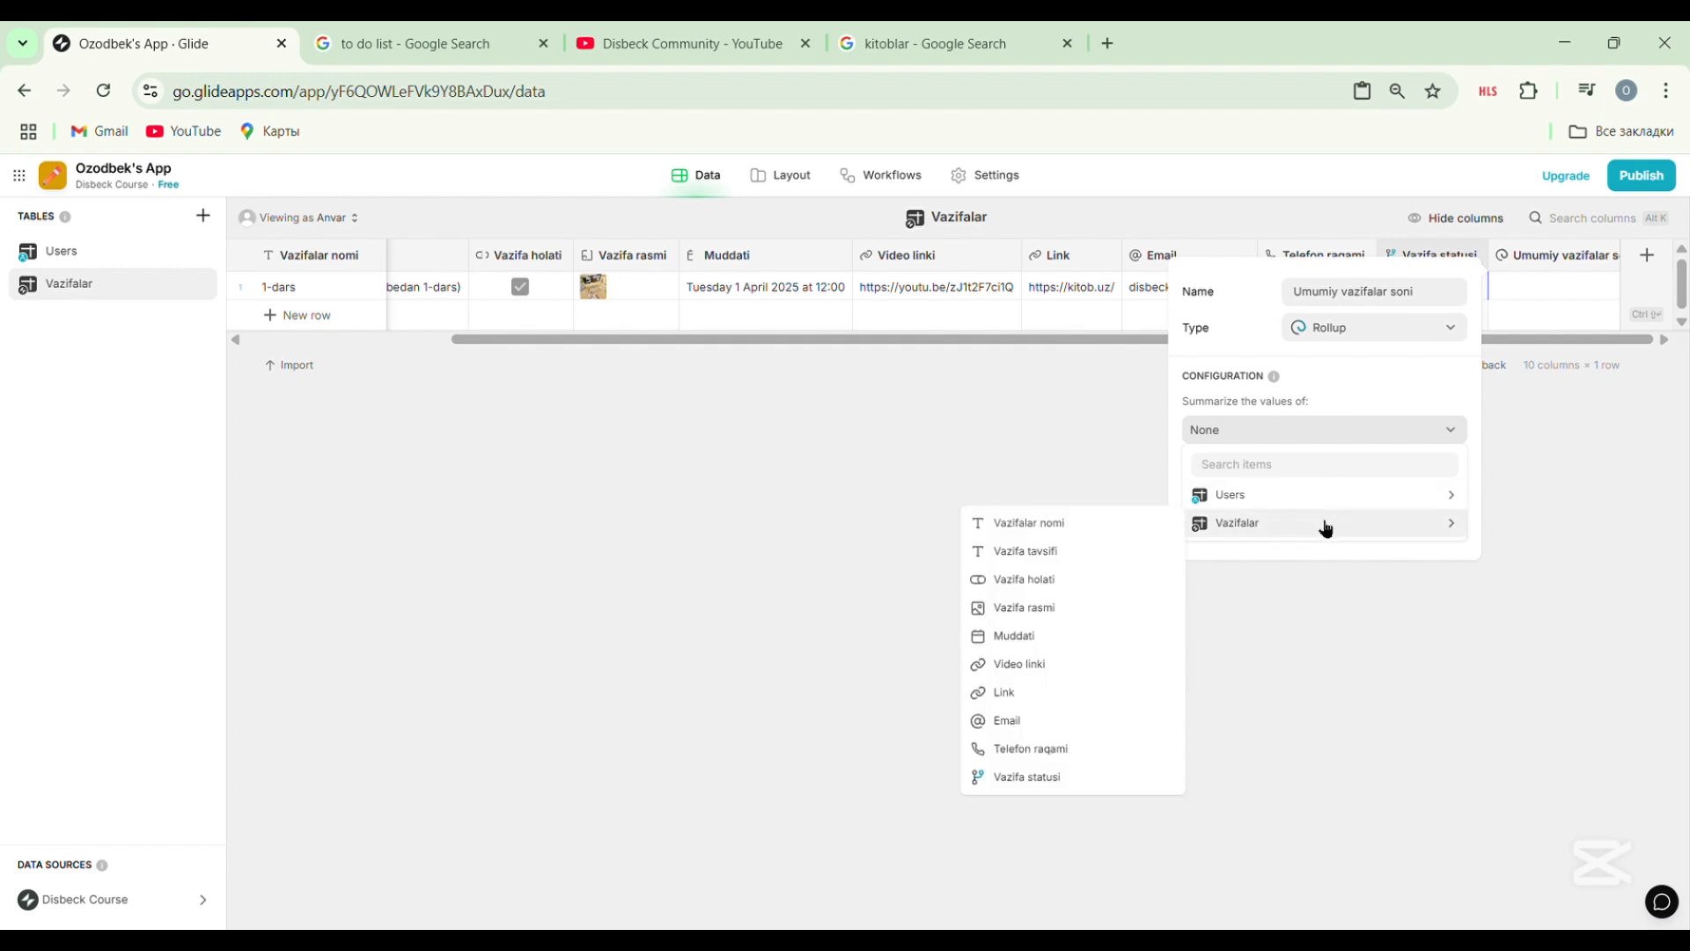
click(1085, 525)
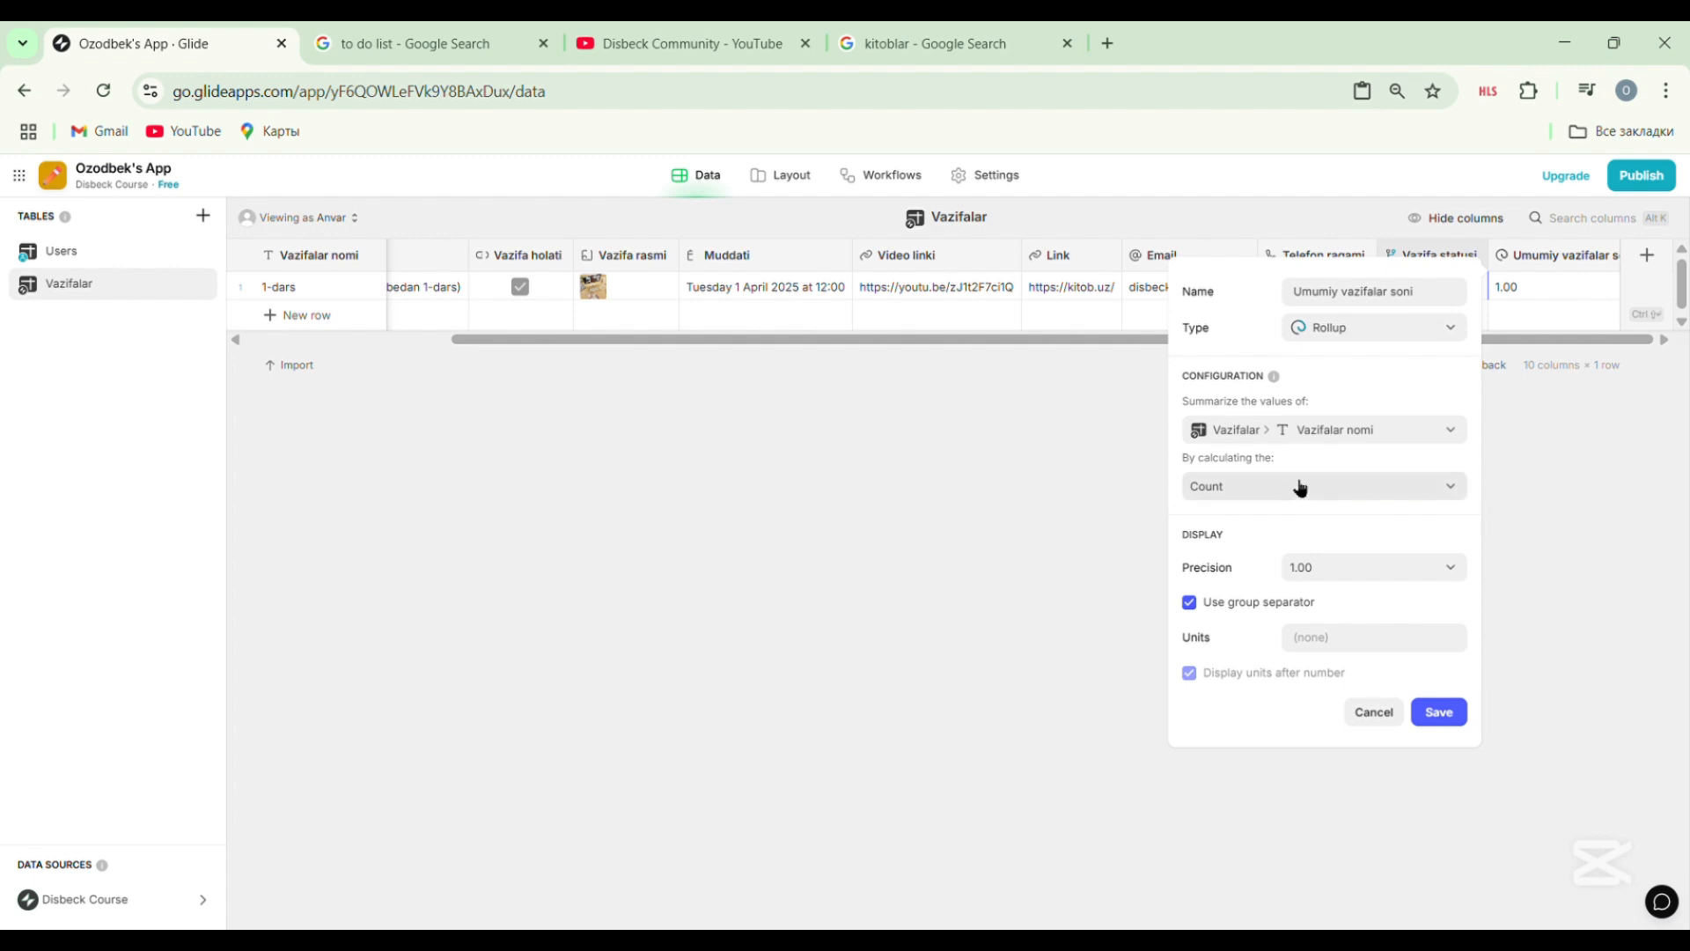
click(1236, 490)
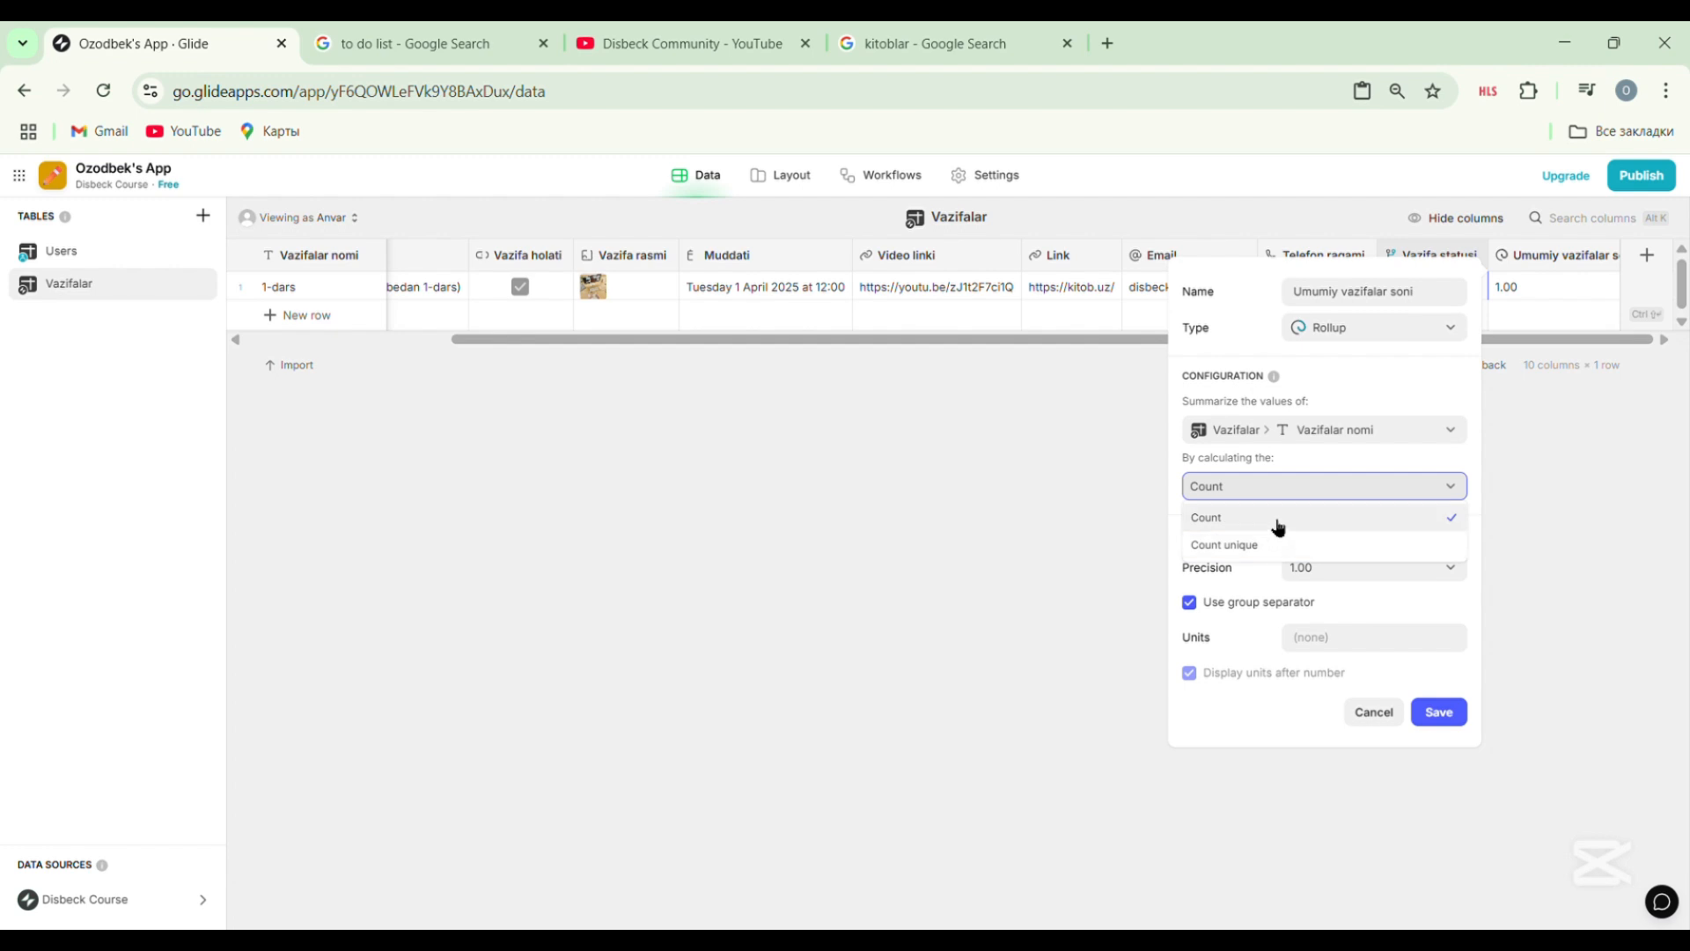
click(1272, 518)
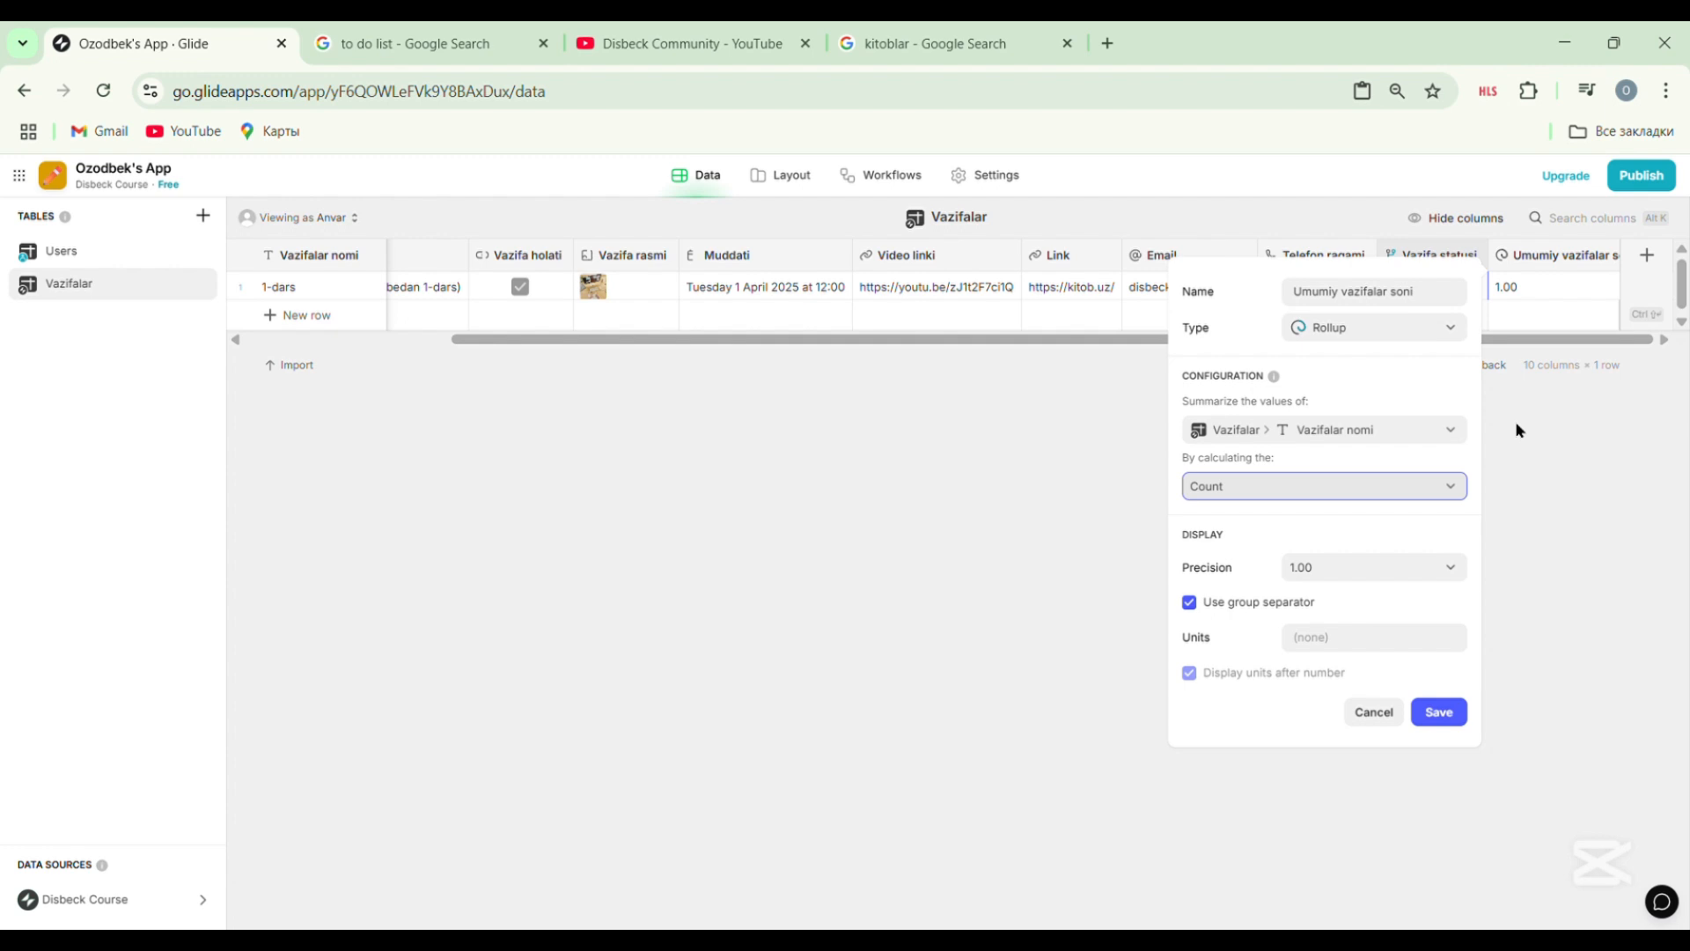
Try a precision of 1.0 for the rollup, settling on a precision of 1.
click(1350, 568)
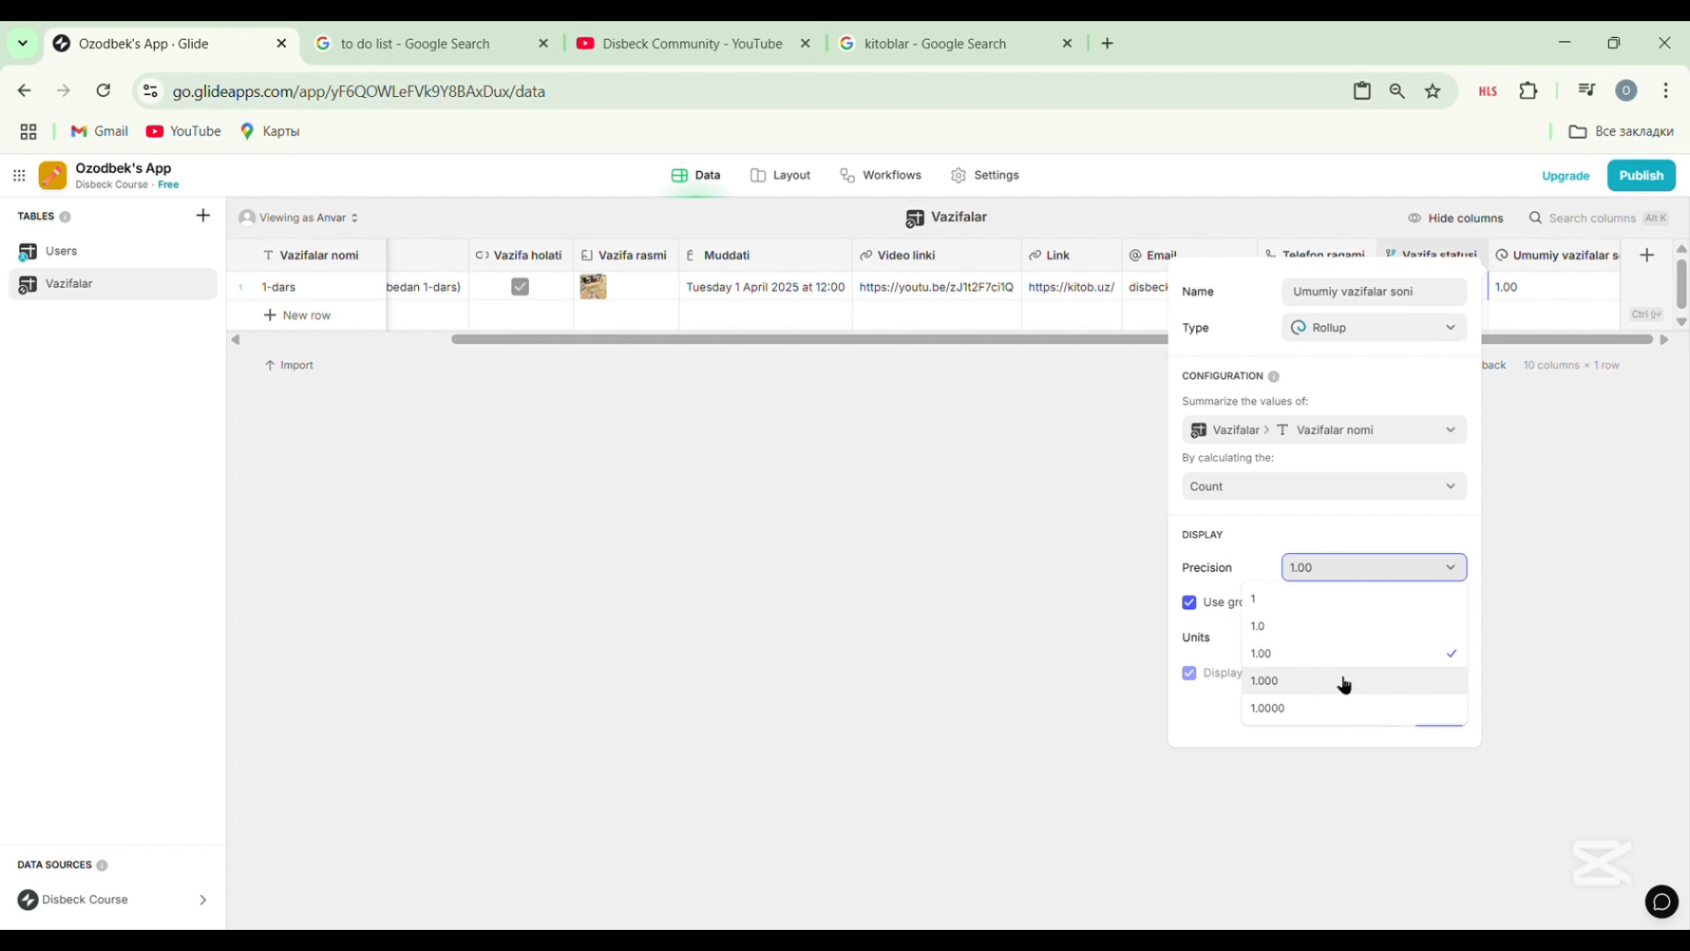
click(1324, 634)
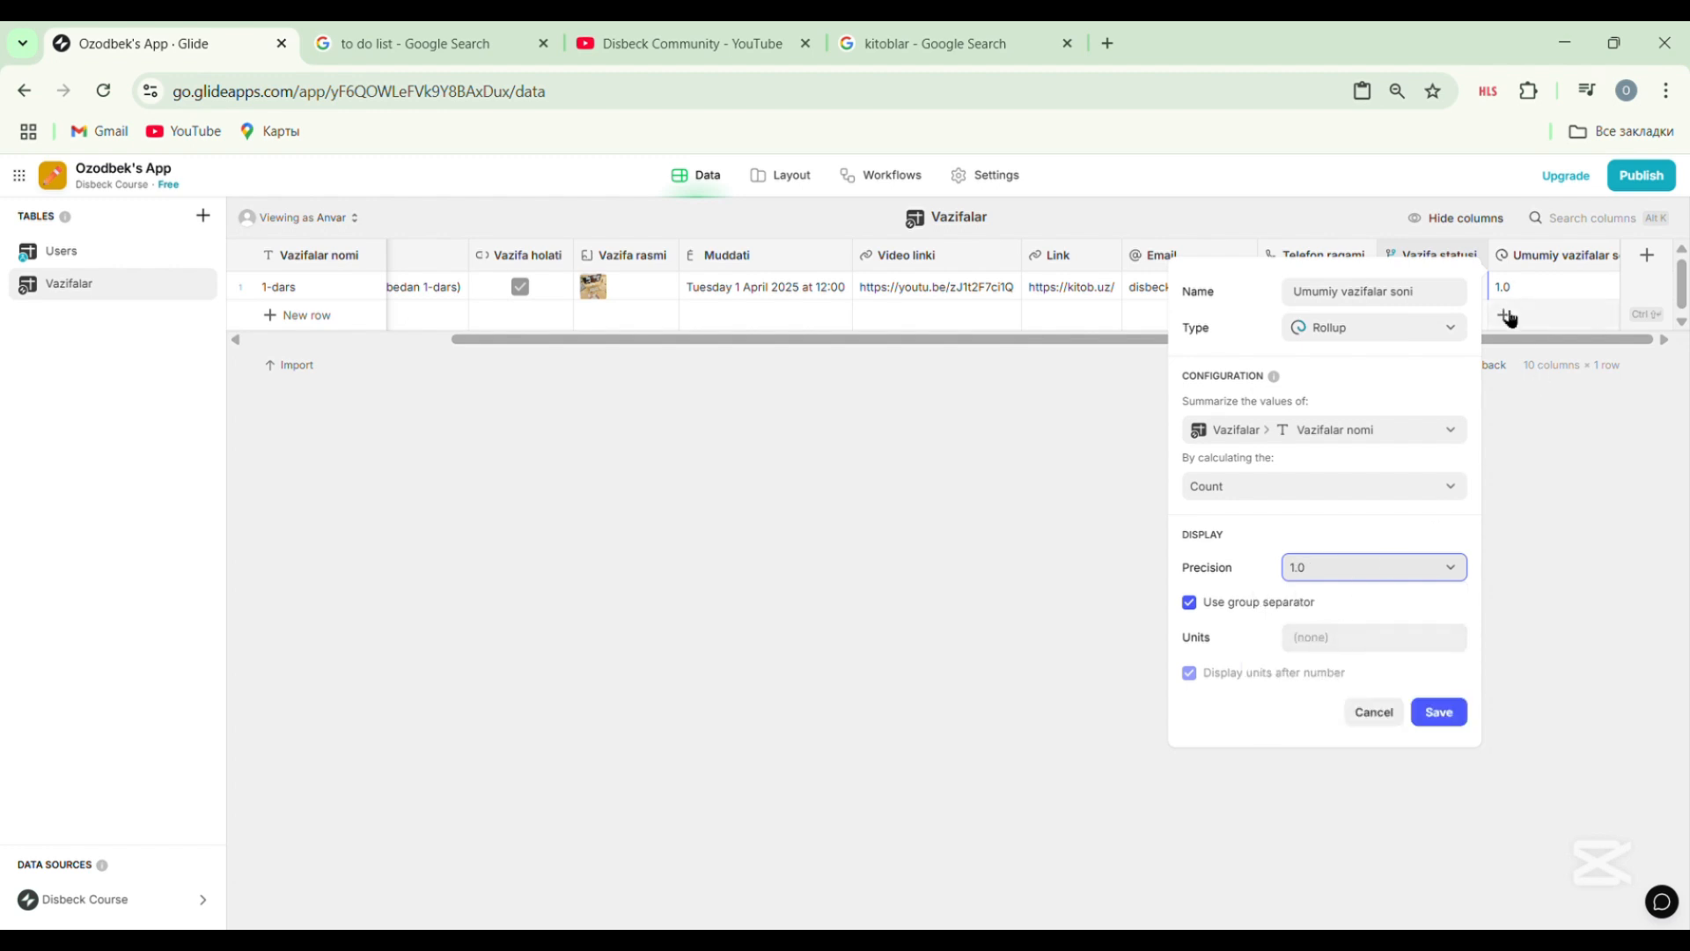
click(1313, 572)
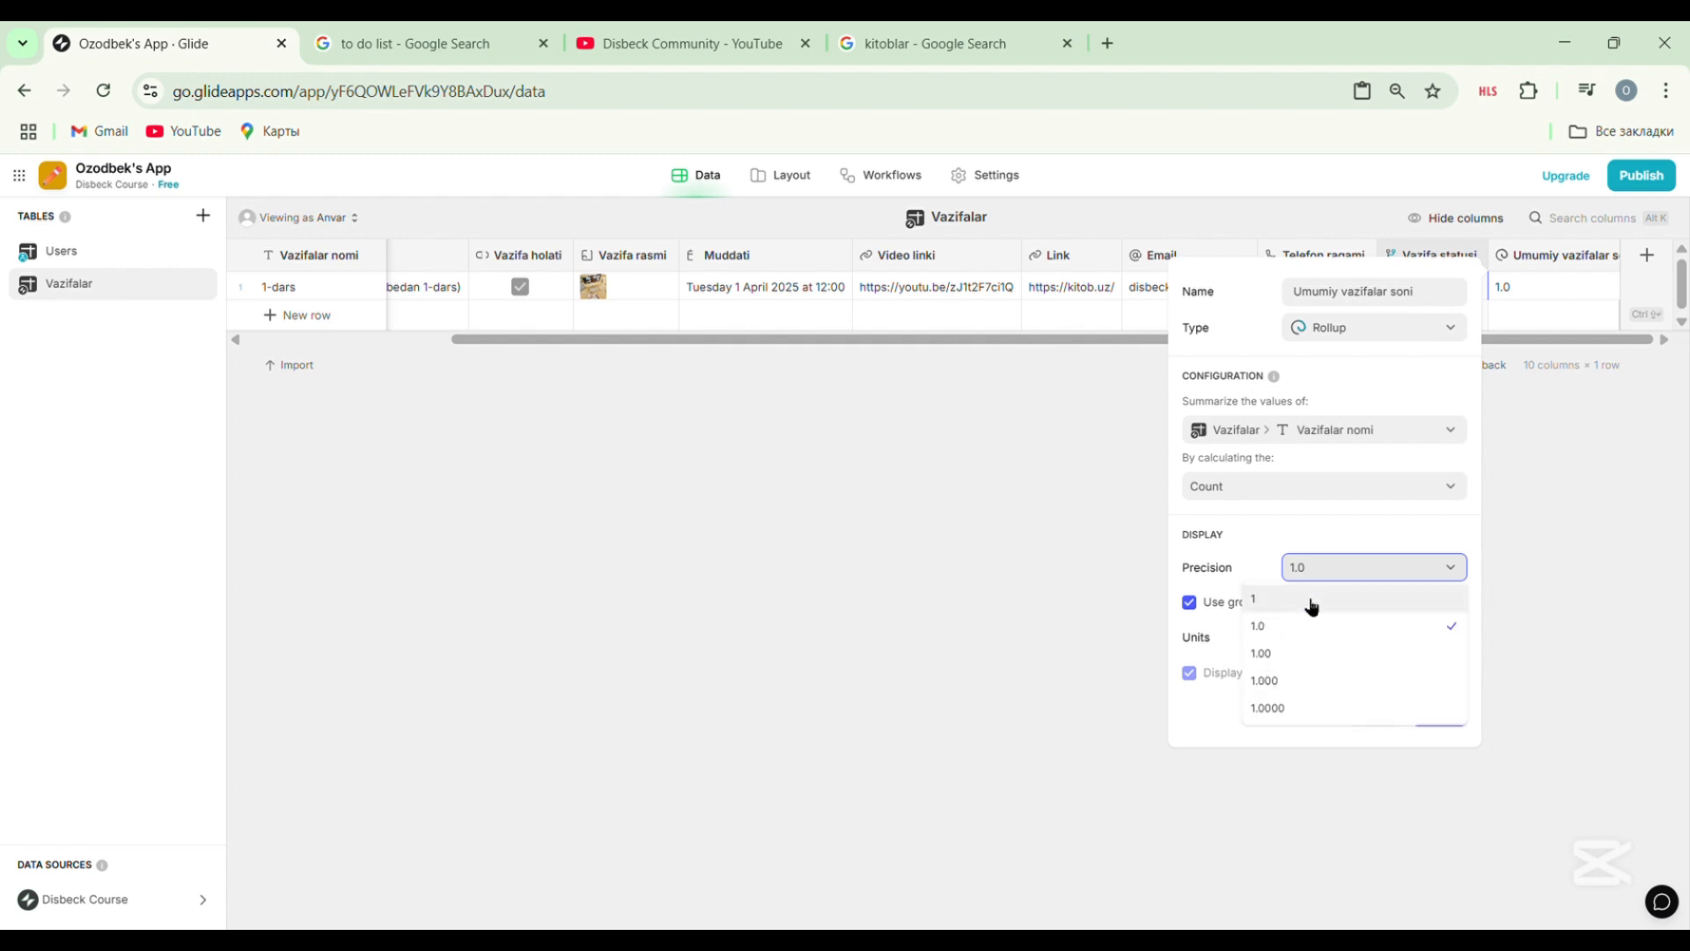
click(1313, 604)
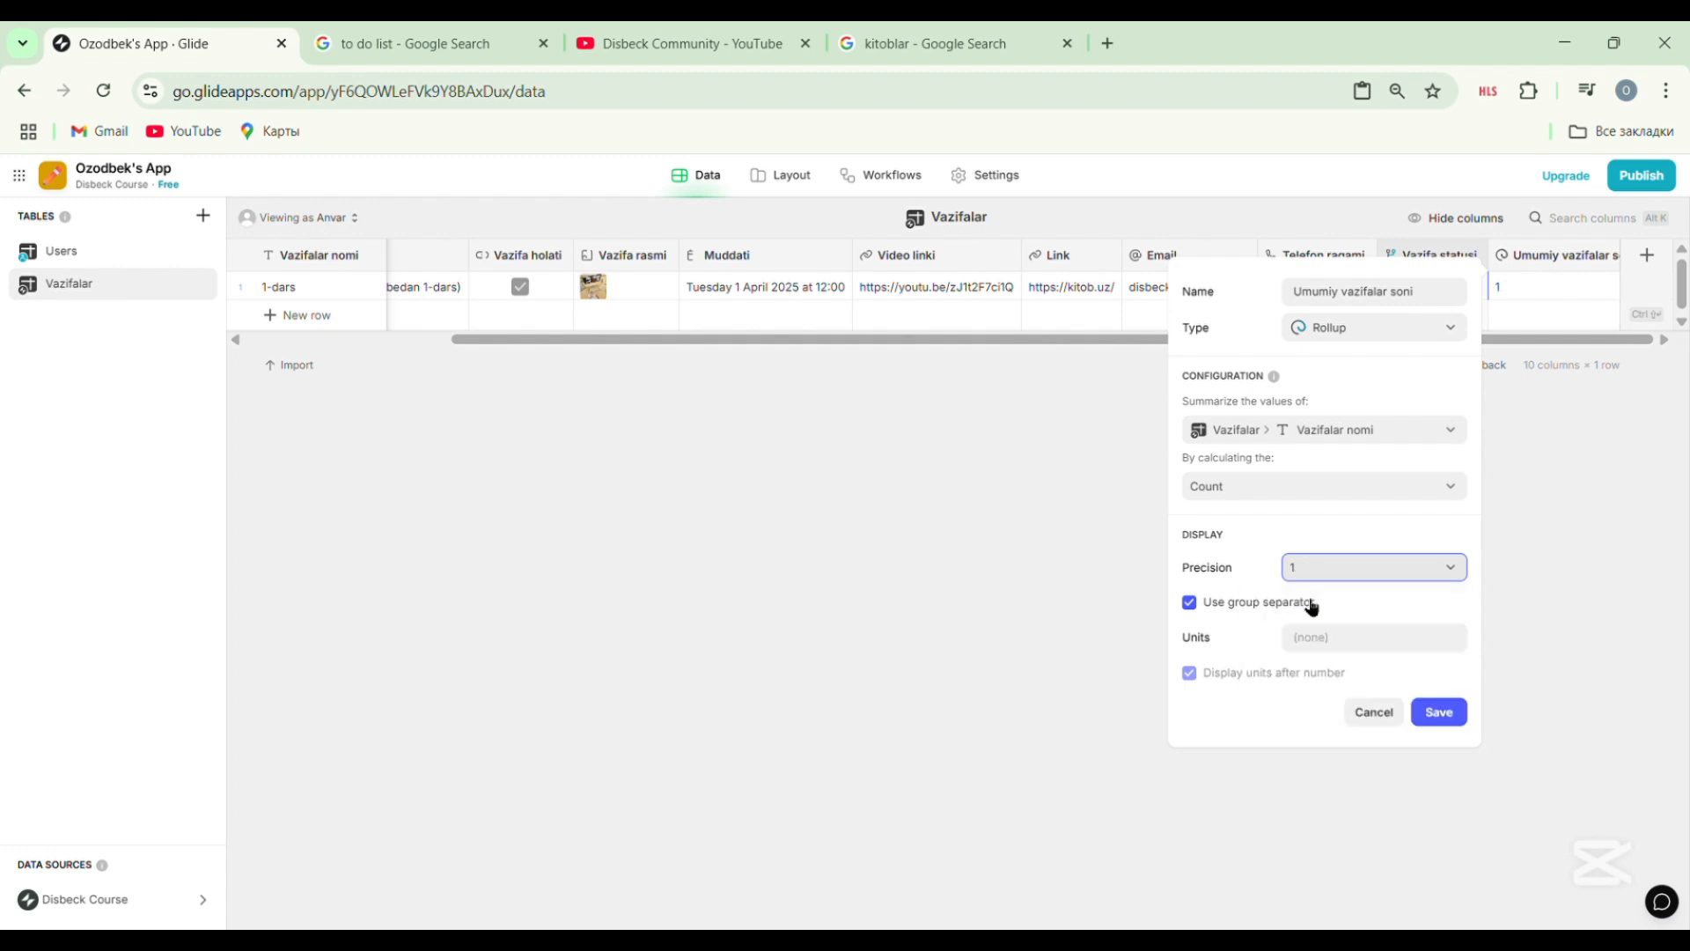
click(1350, 570)
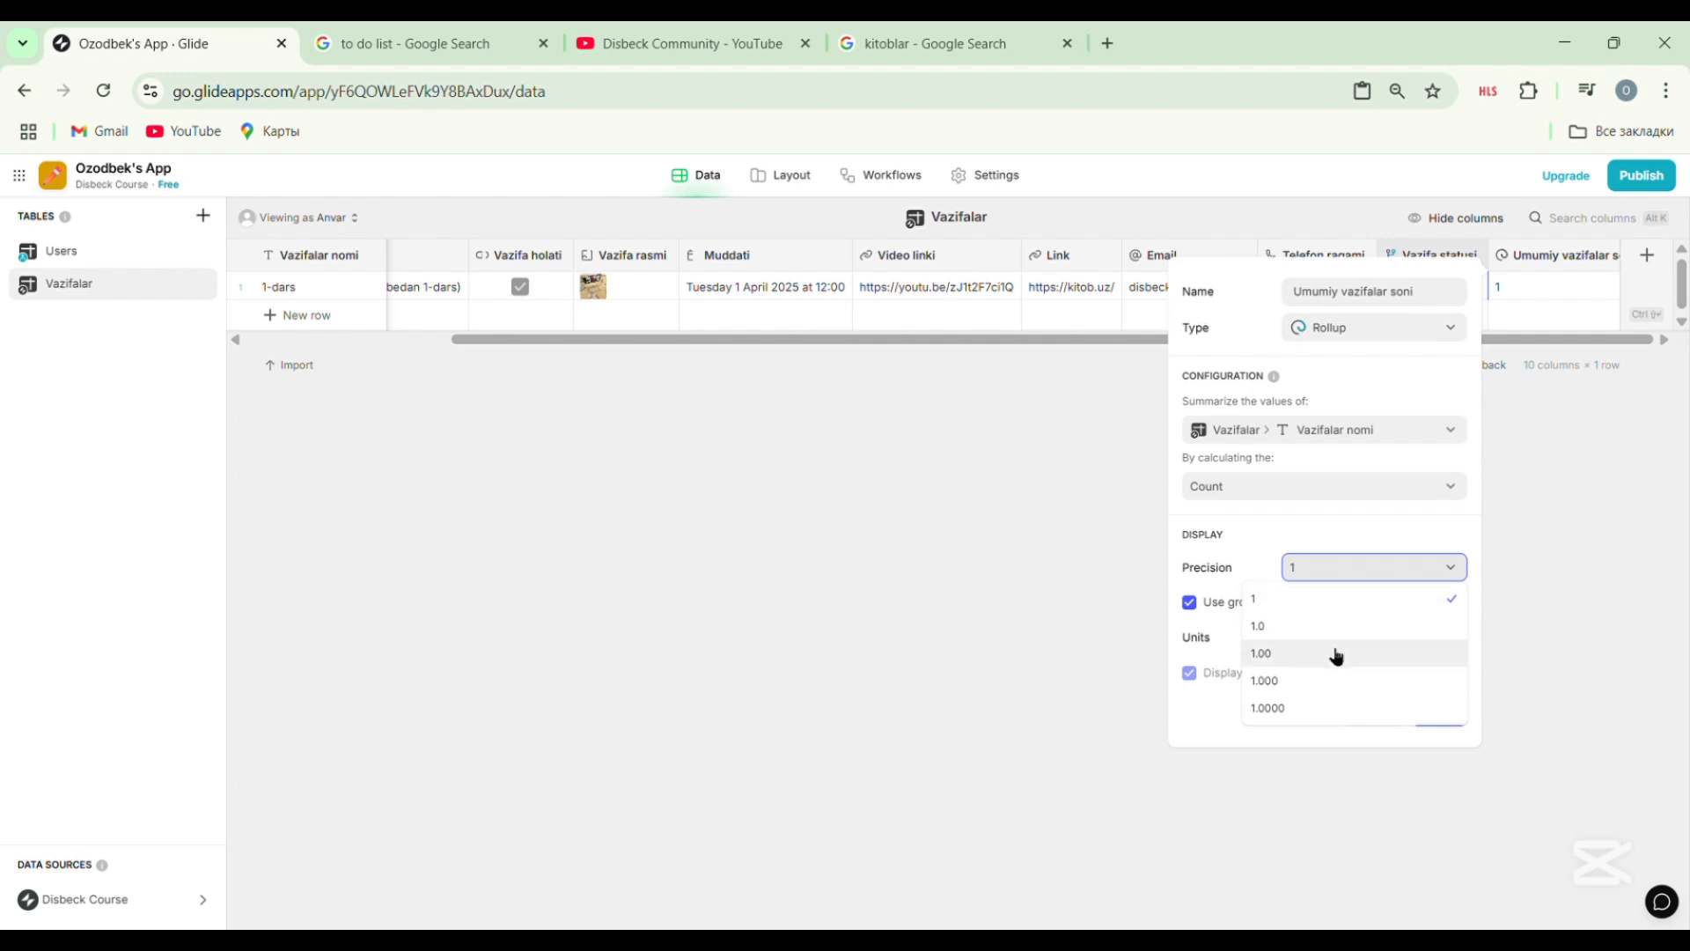
click(1338, 608)
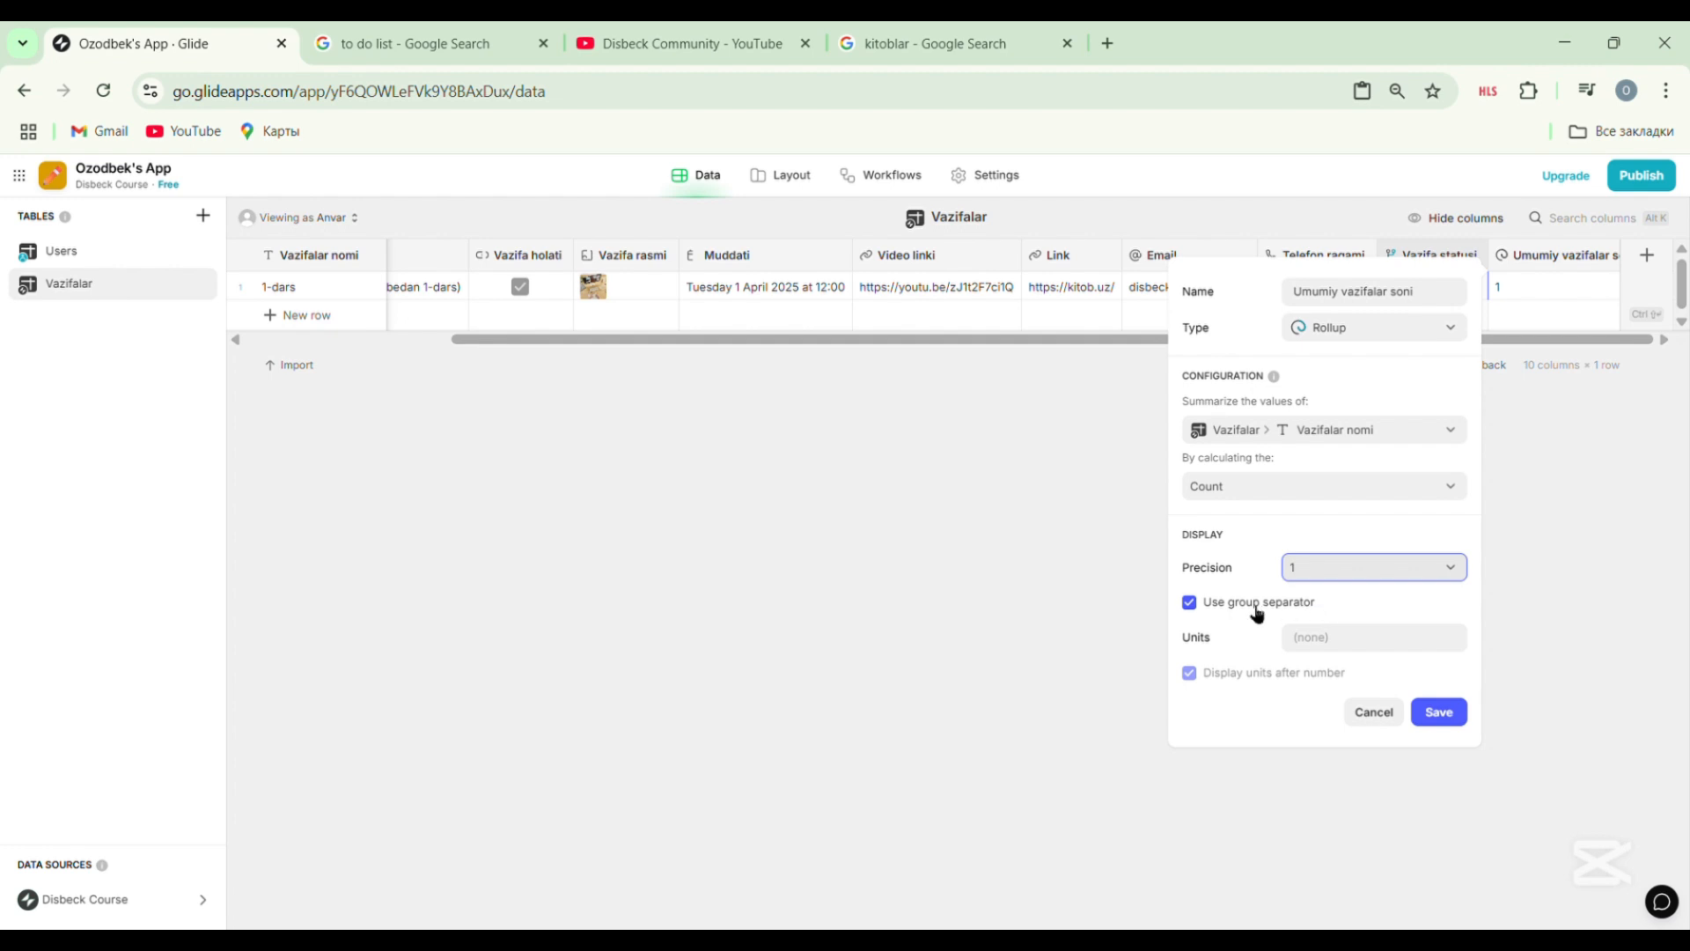
Try the 1.00 precision and toggle the group separator off and on, returning the precision to 1.
click(1318, 577)
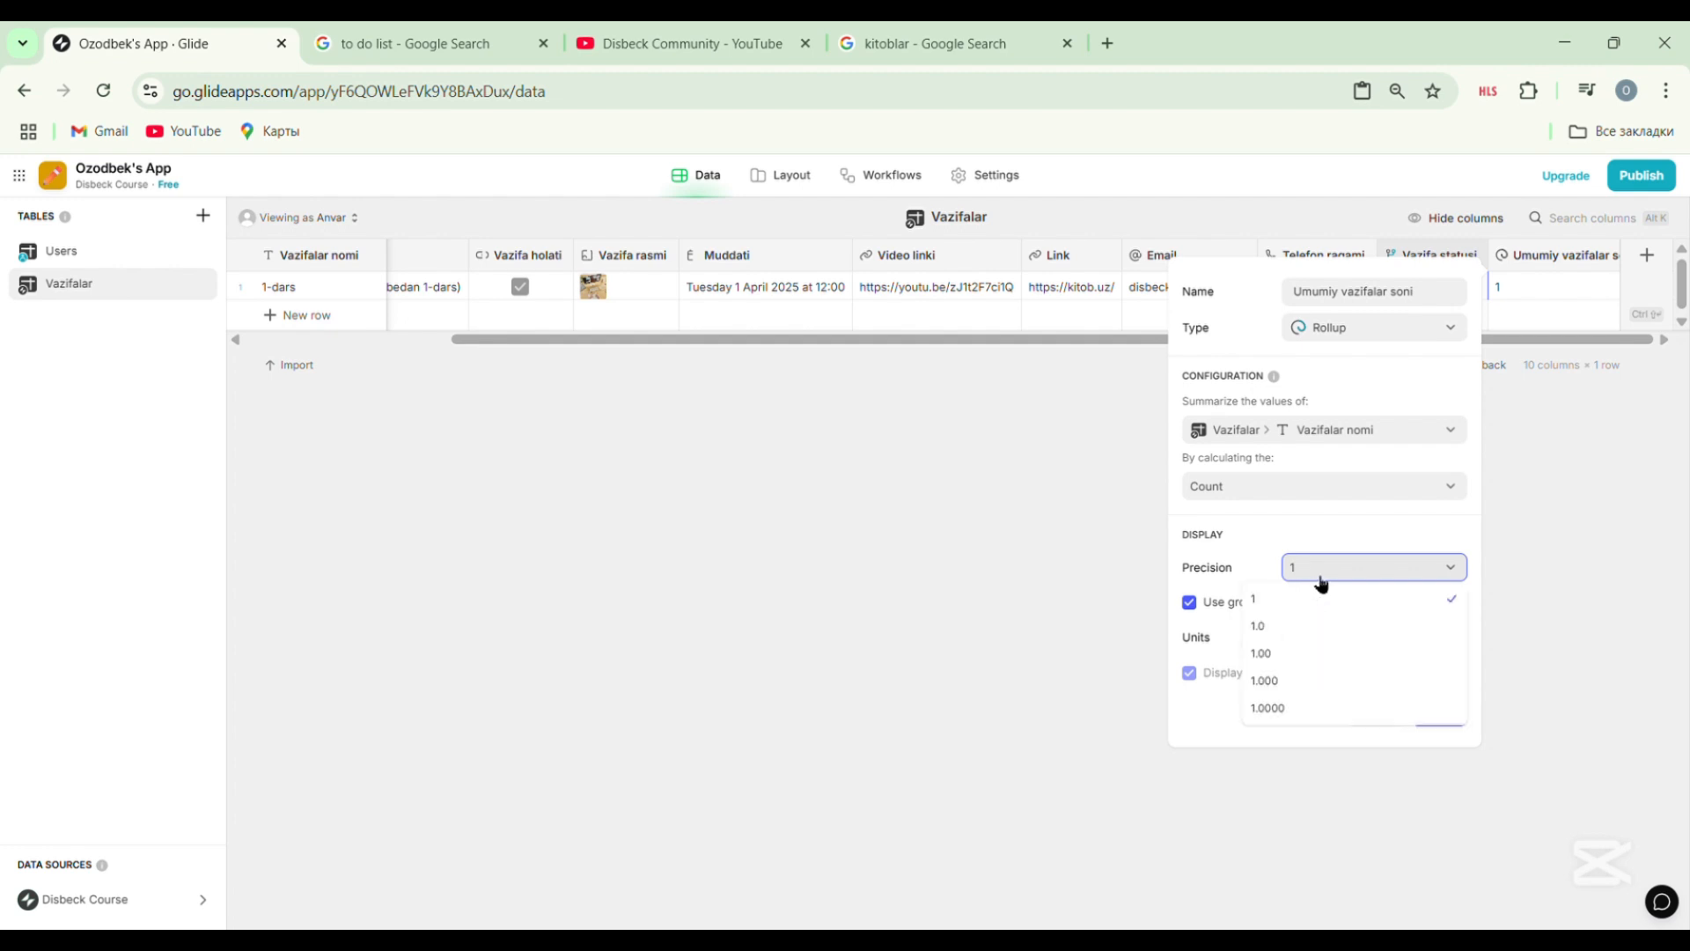
click(1317, 654)
click(1226, 608)
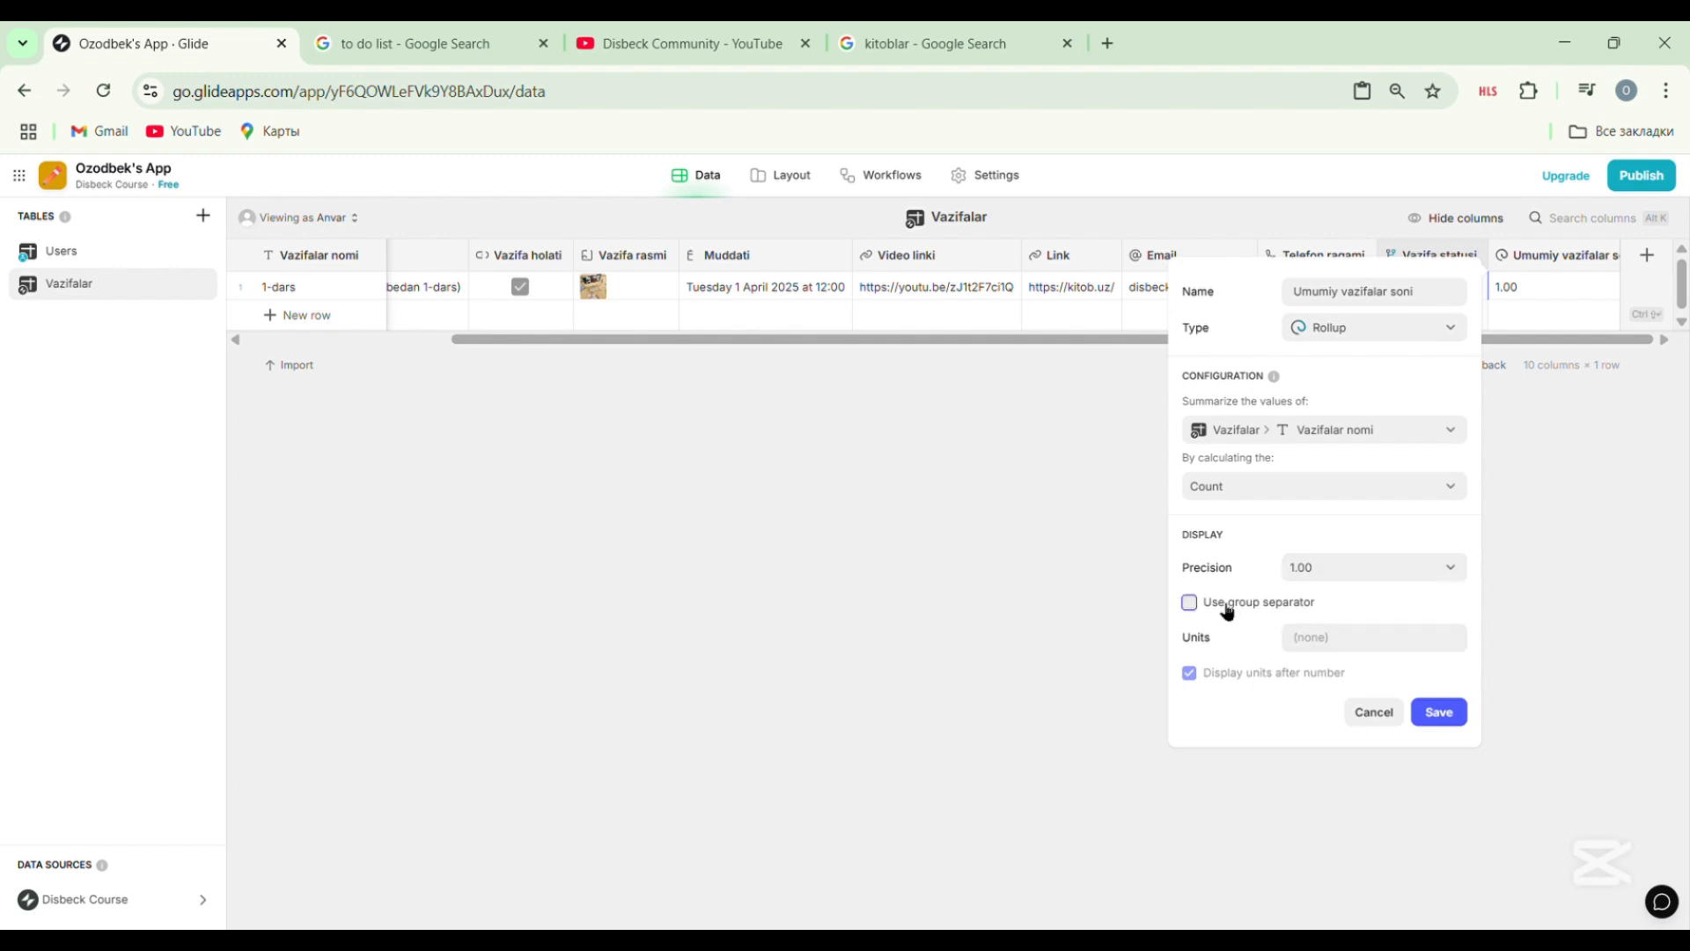
click(1228, 611)
click(1334, 572)
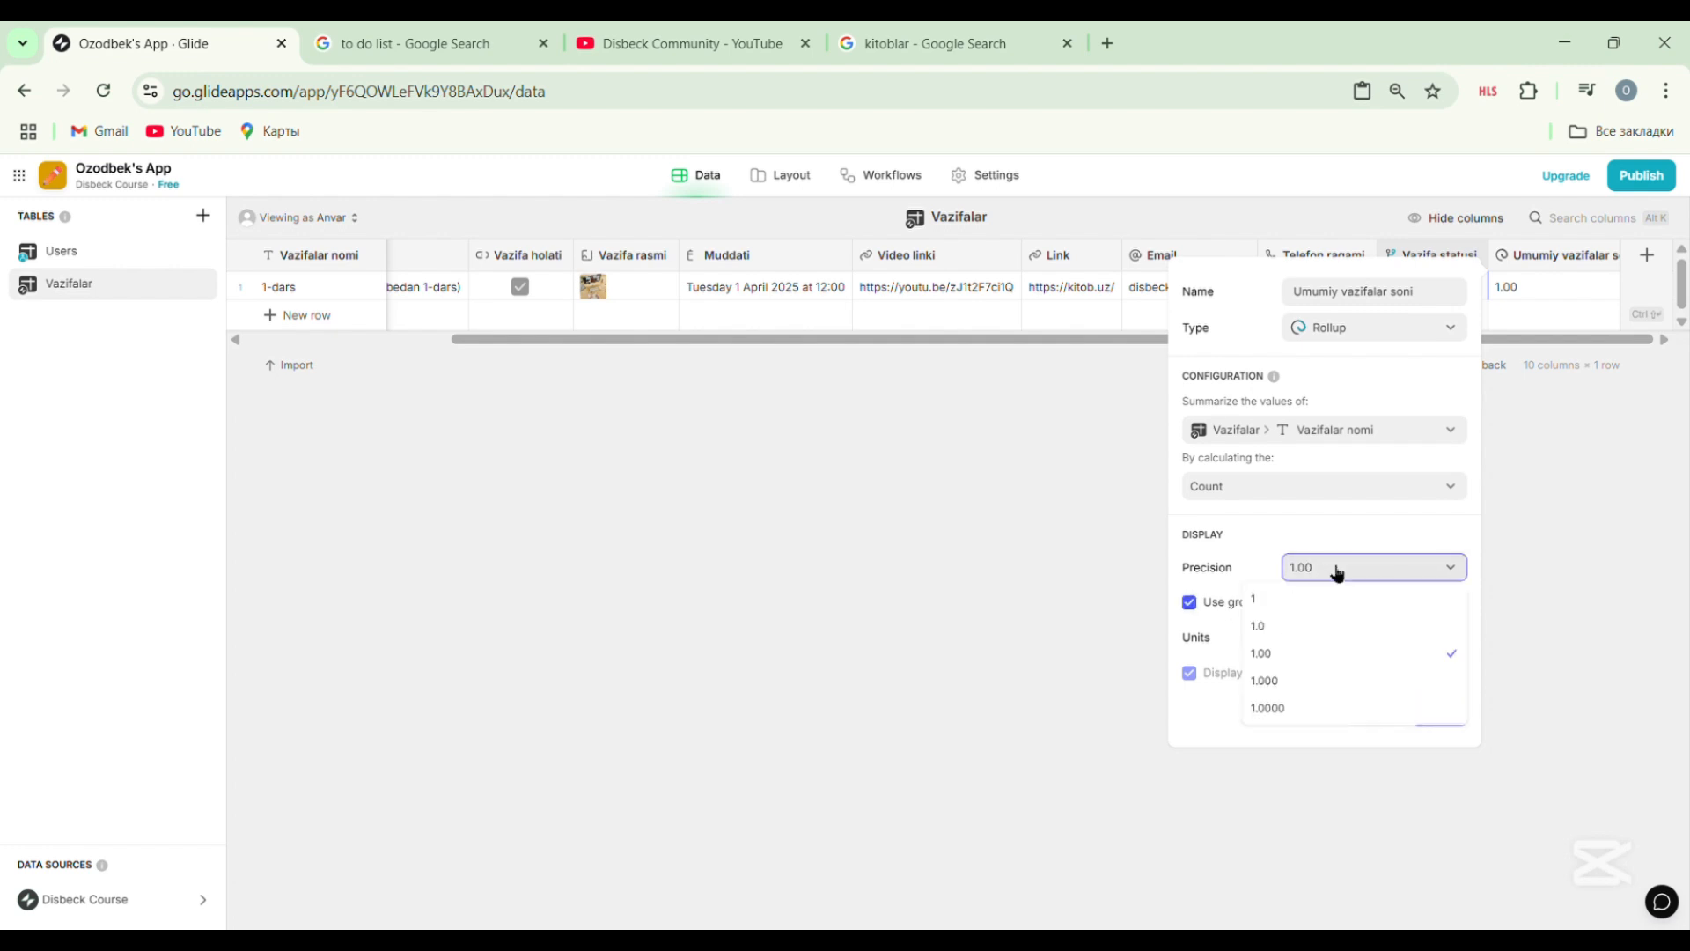
click(1321, 601)
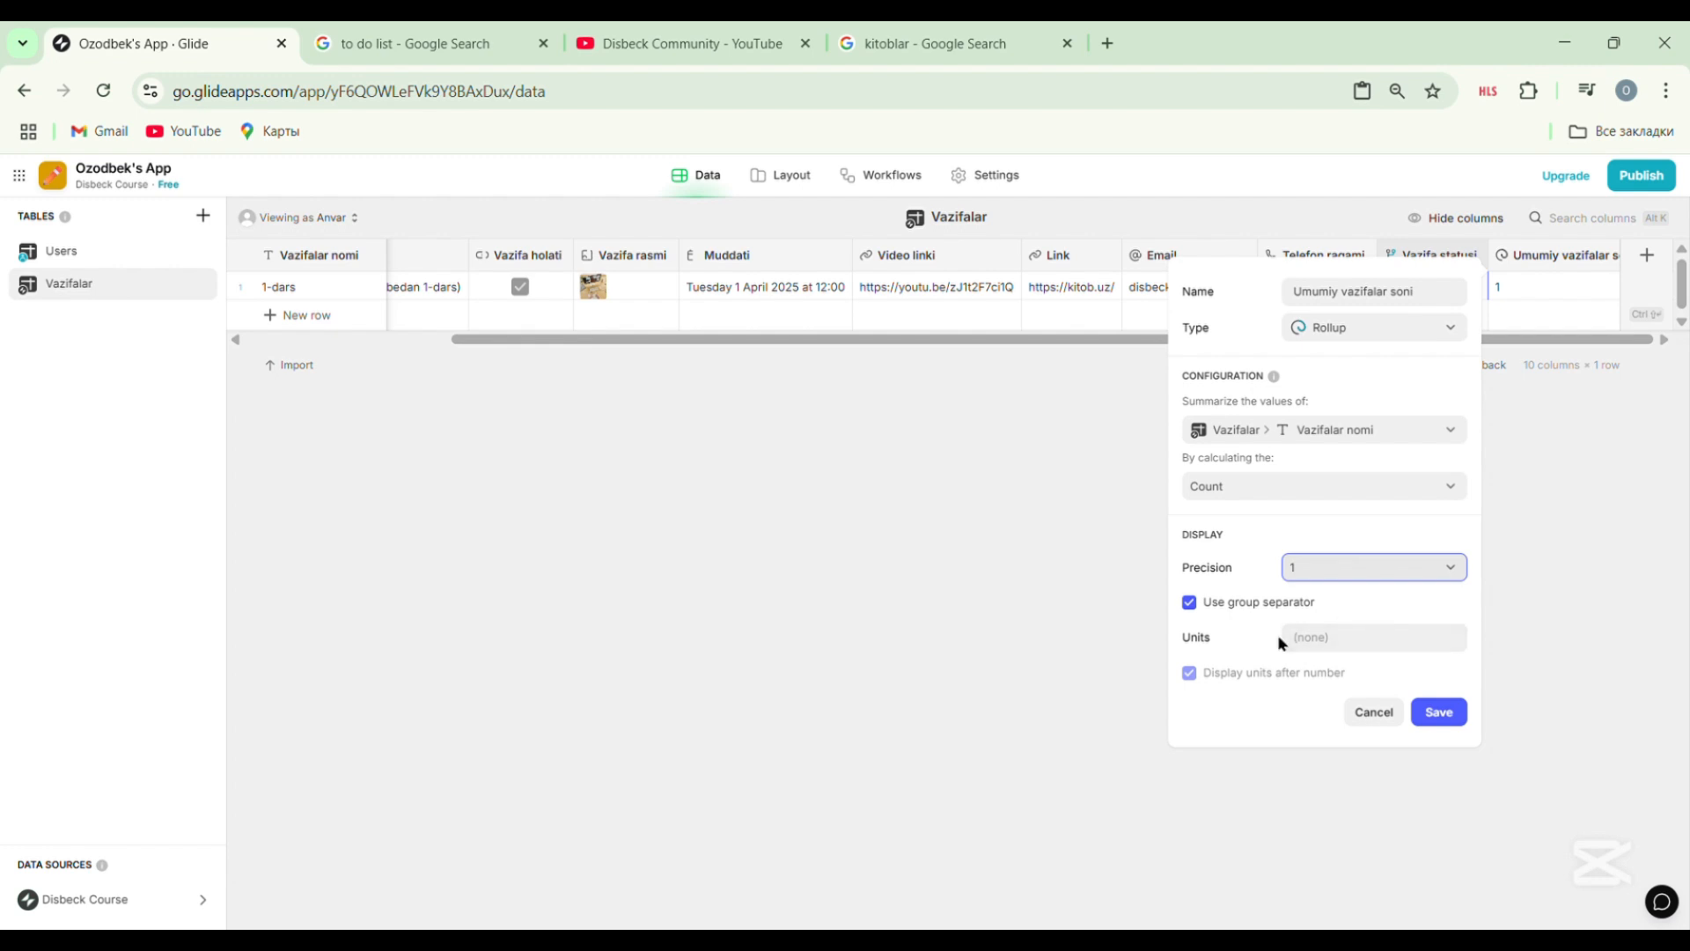
Set the rollup's units to " ta vazifa" and try displaying them before the number.
click(1330, 652)
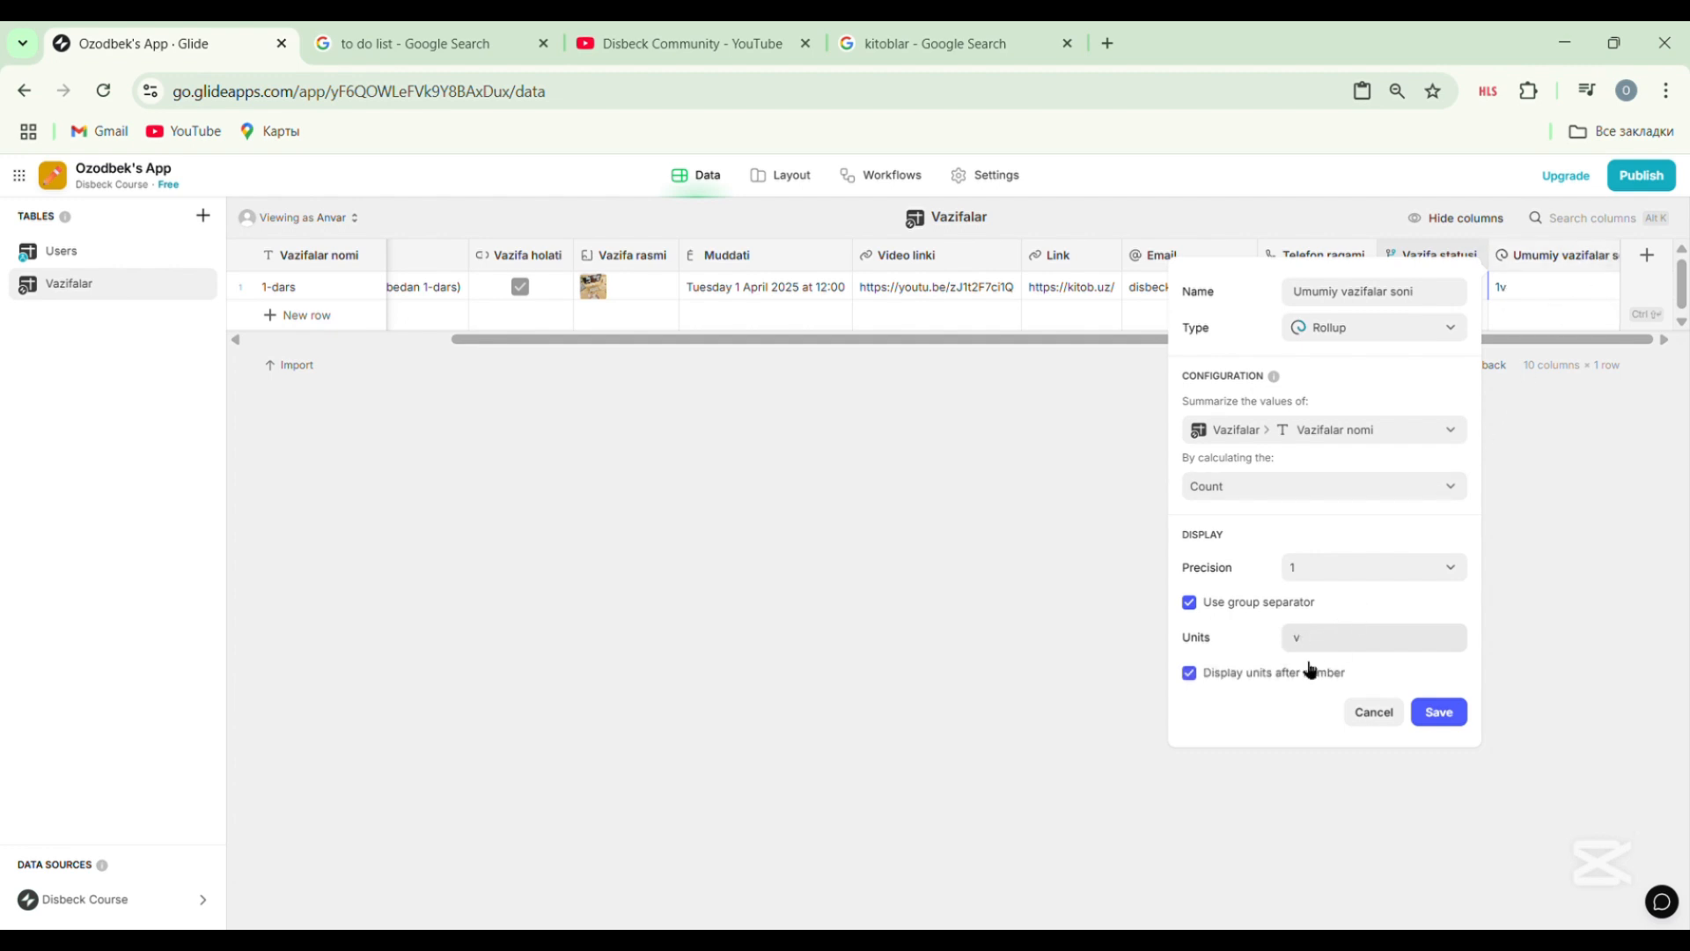
text(ta vazifa)
click(1368, 649)
drag(1368, 651, 1308, 651)
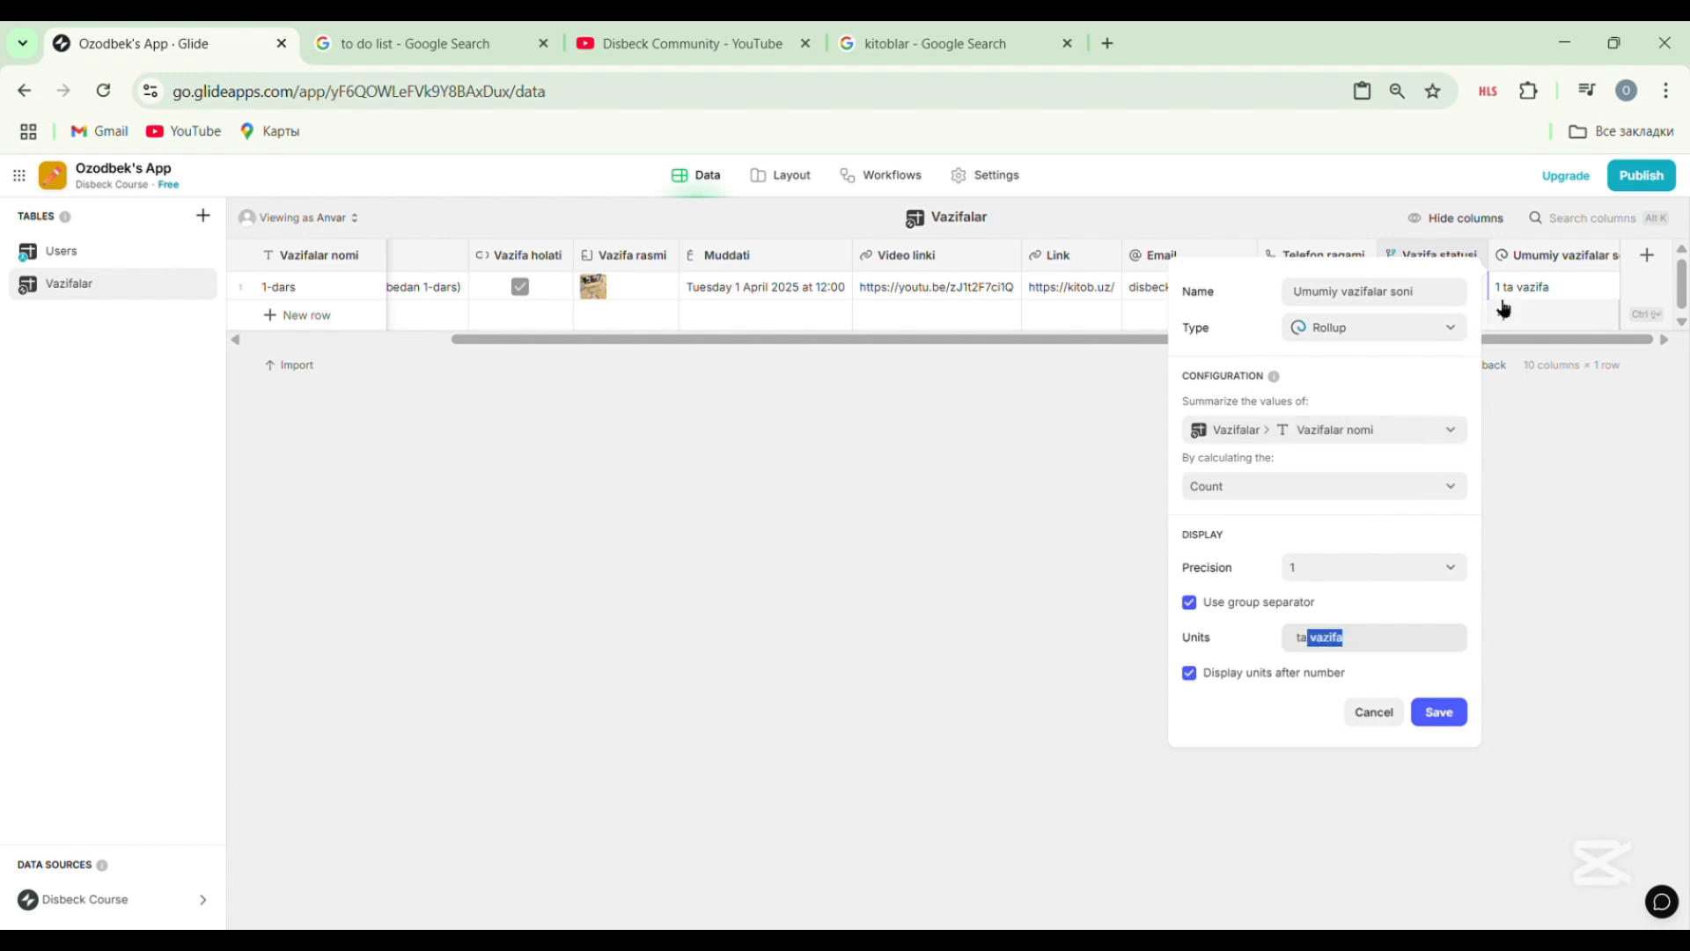
click(1217, 673)
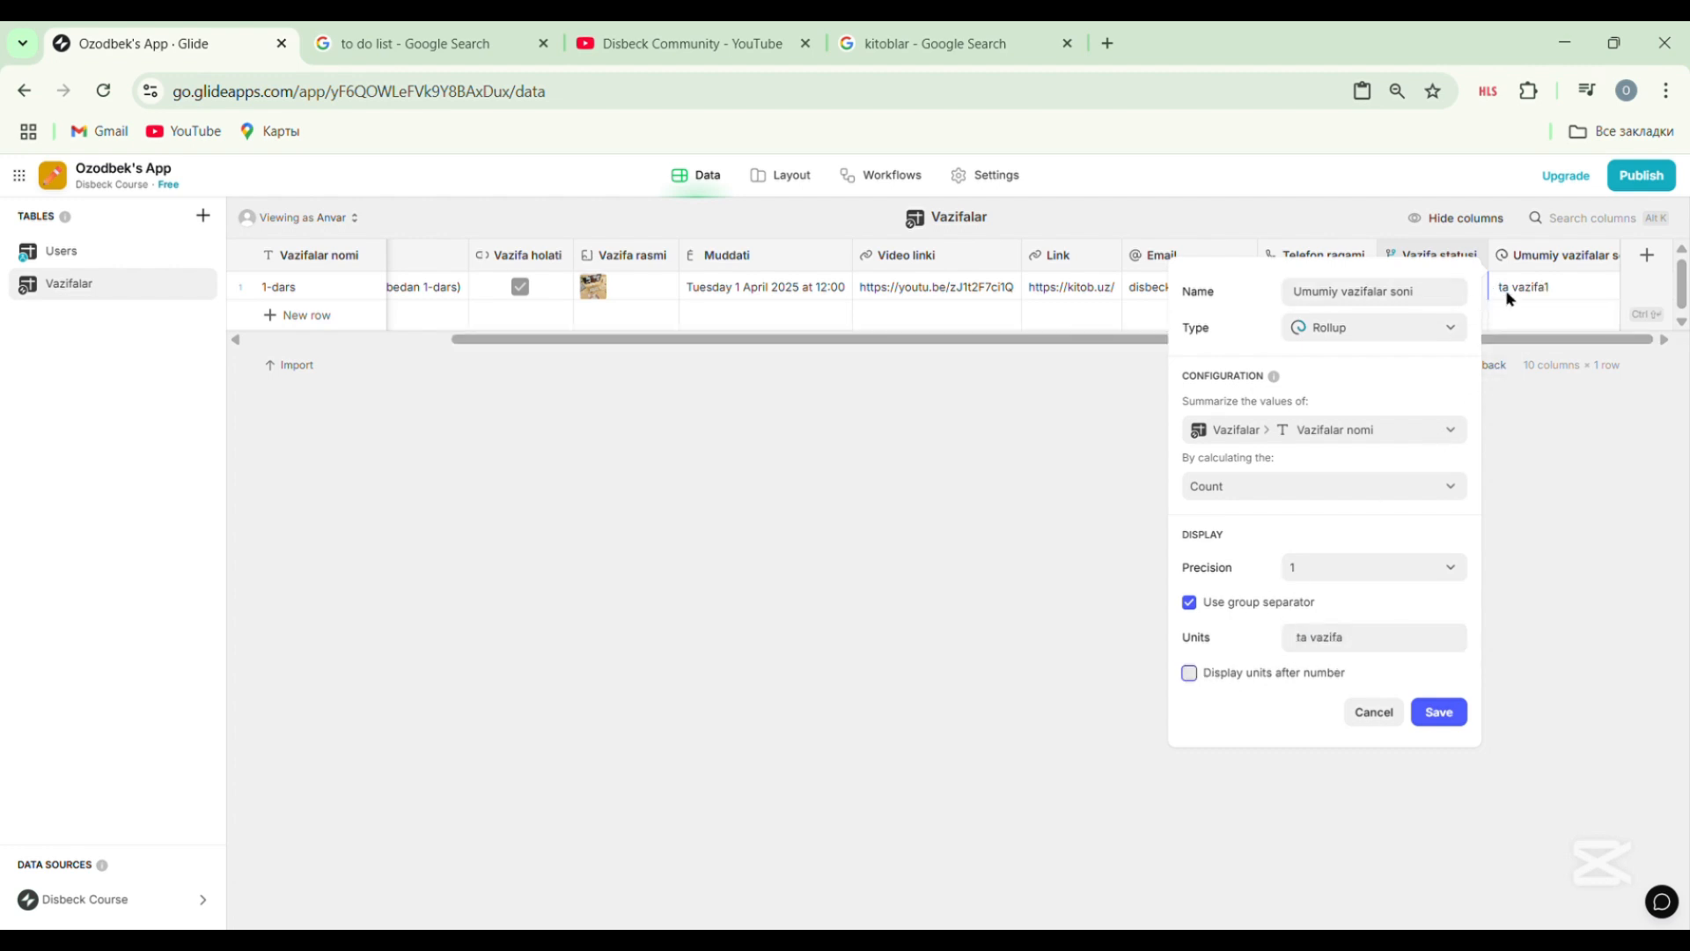
Try "$" as the rollup's units in place of the existing text, and clear it again.
click(1382, 649)
key(BackSpace)
key(BackSpace)
key(BackSpace)
key(BackSpace)
key(BackSpace)
key(BackSpace)
key(BackSpace)
key(BackSpace)
key(BackSpace)
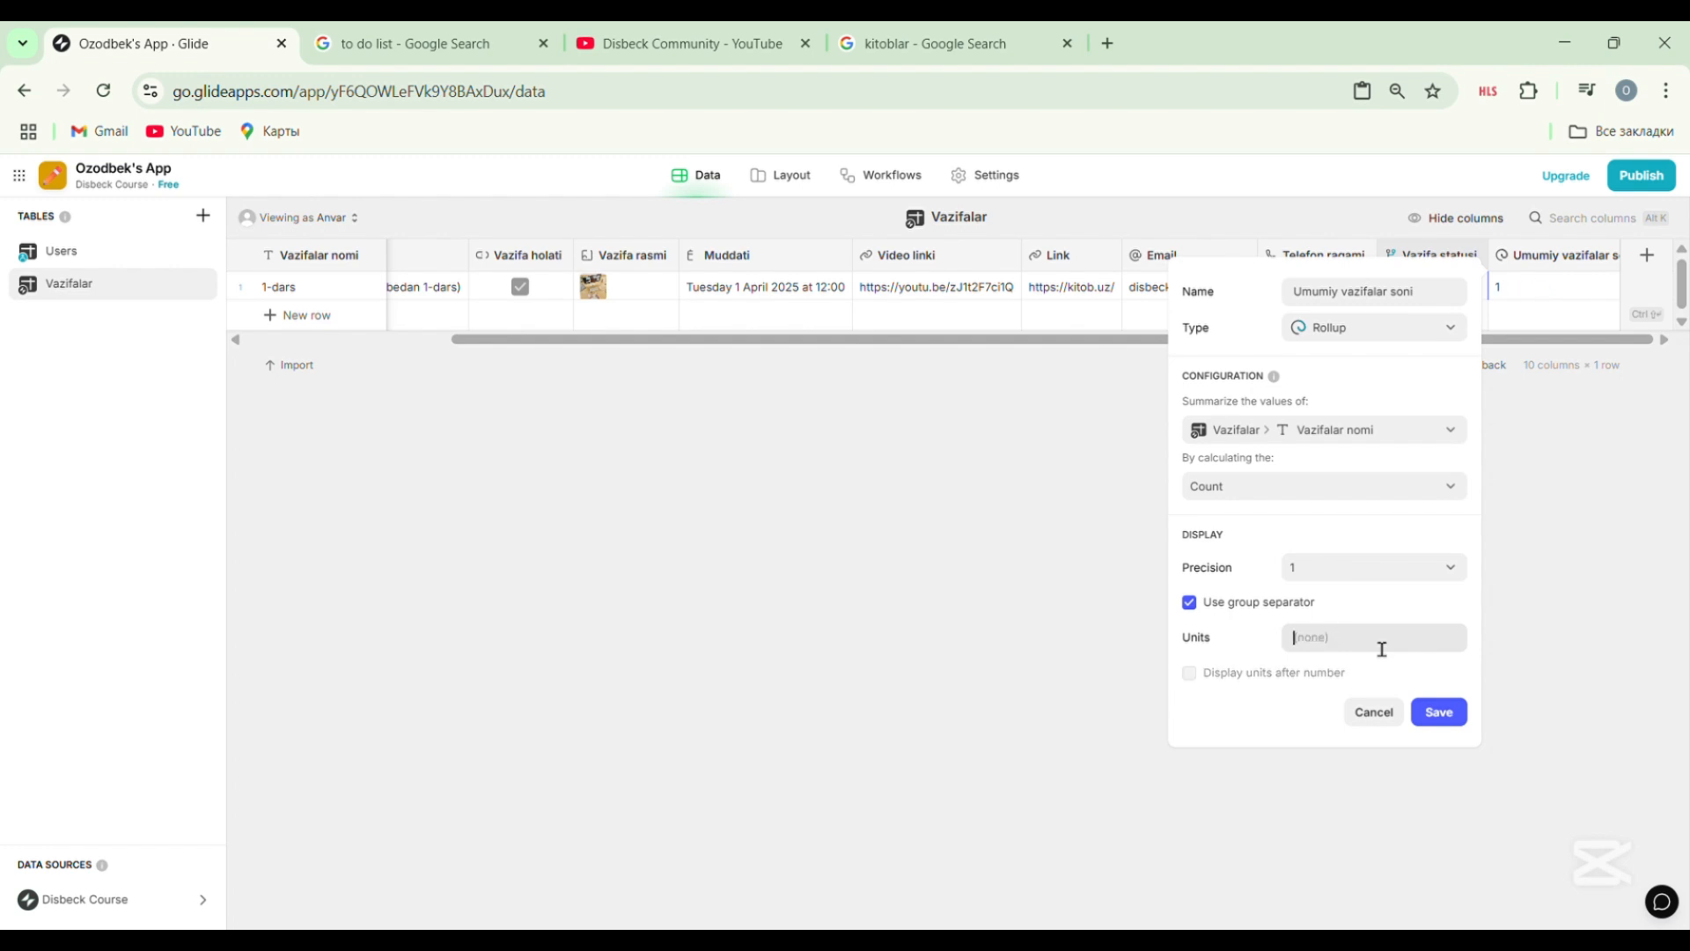
text($)
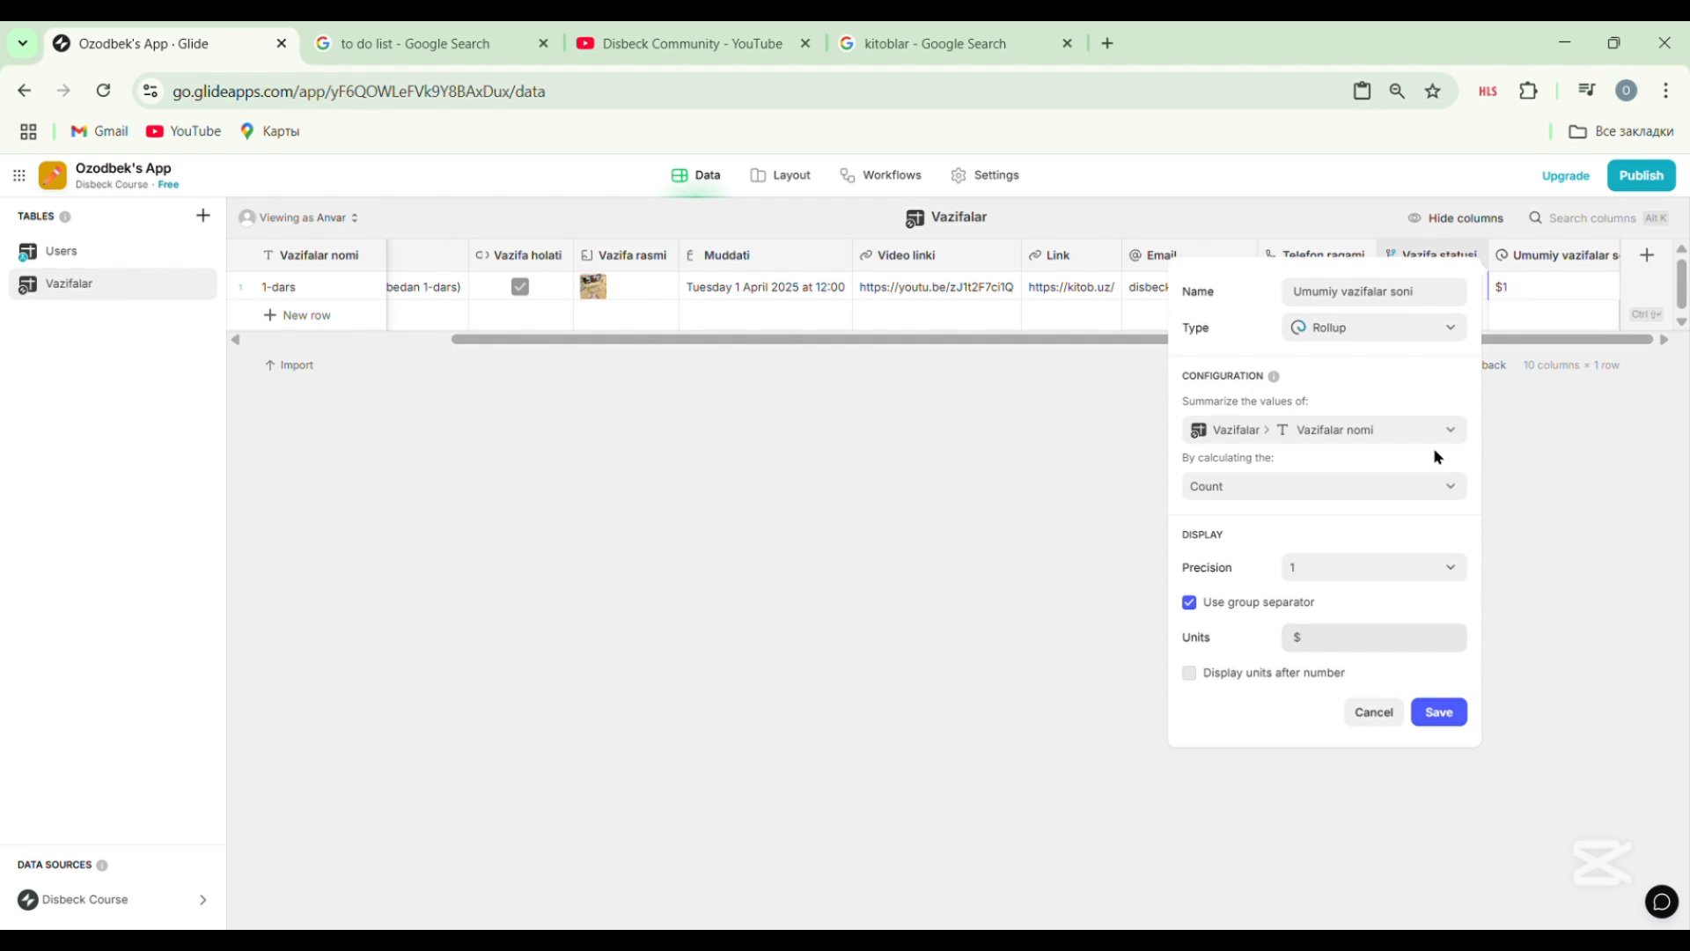
click(1337, 655)
key(BackSpace)
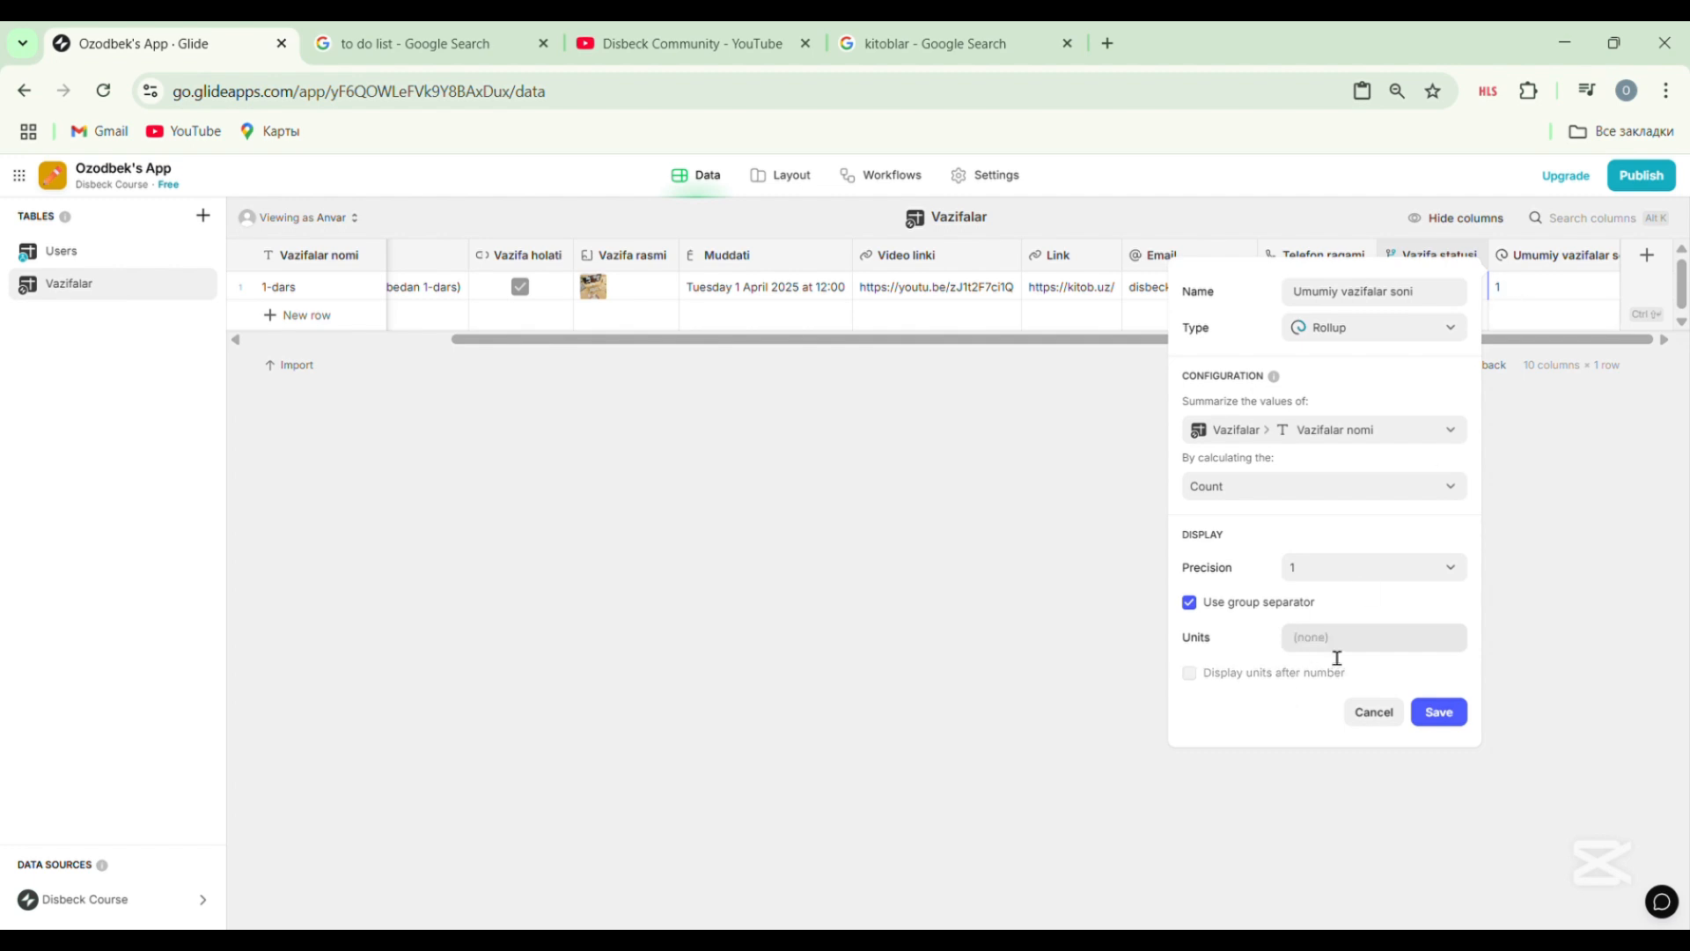
Set the units to " ta vazifa", enable displaying units after the number, and save the column.
text(ta)
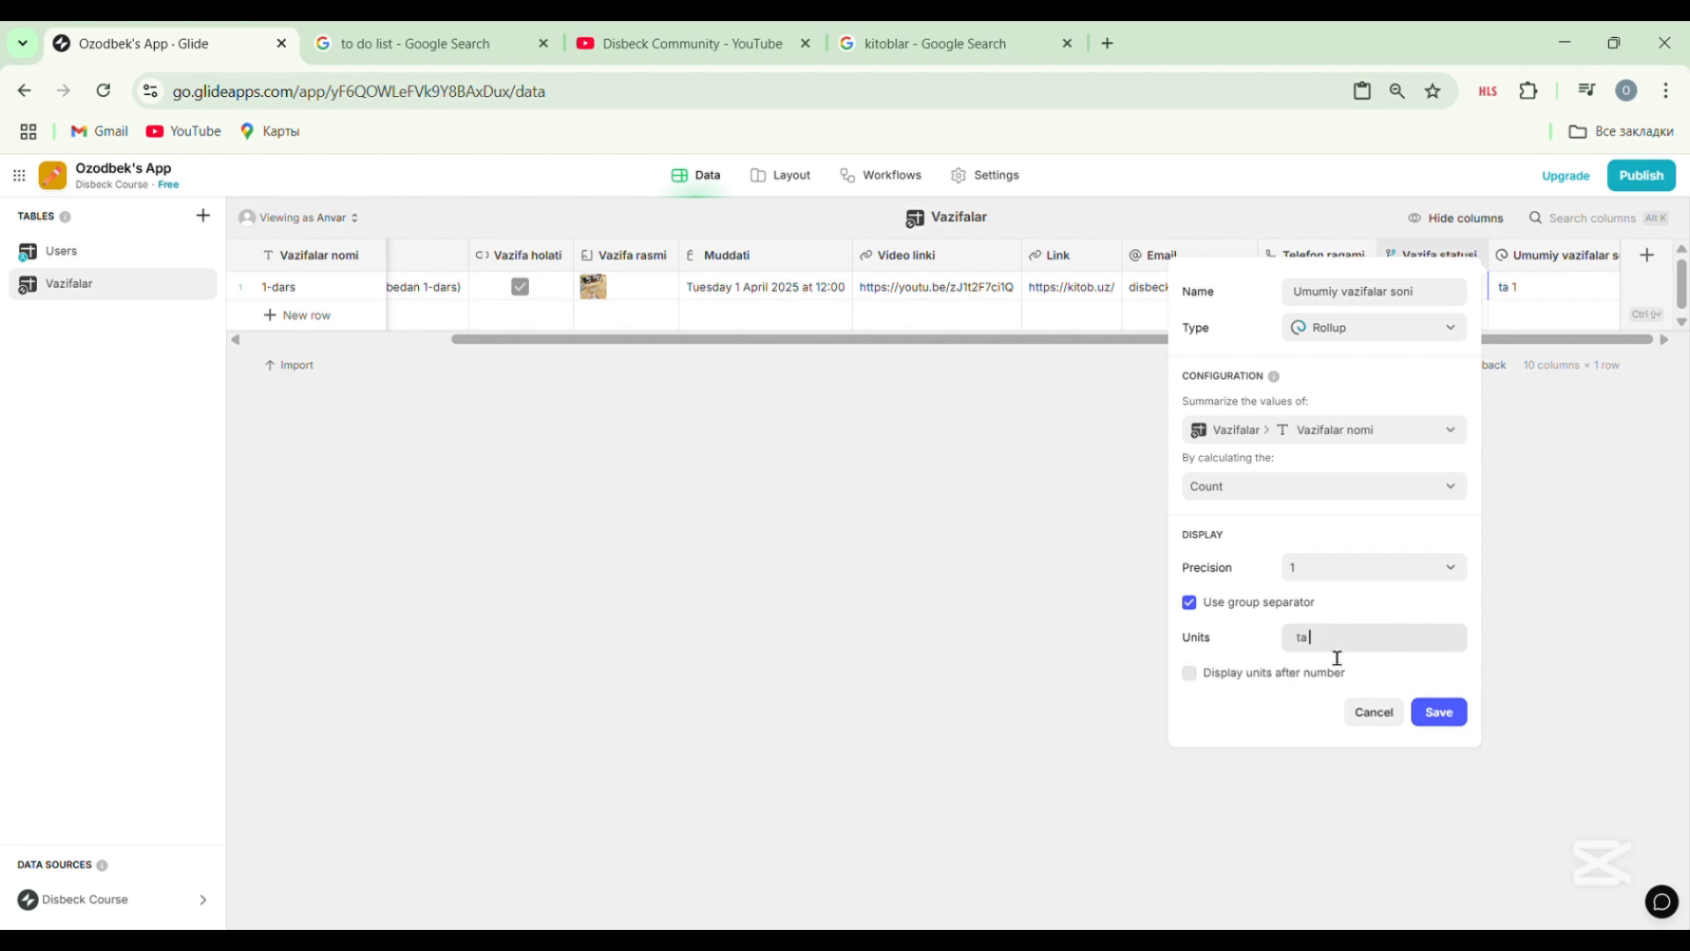
text( vazifa)
click(1196, 677)
click(1439, 713)
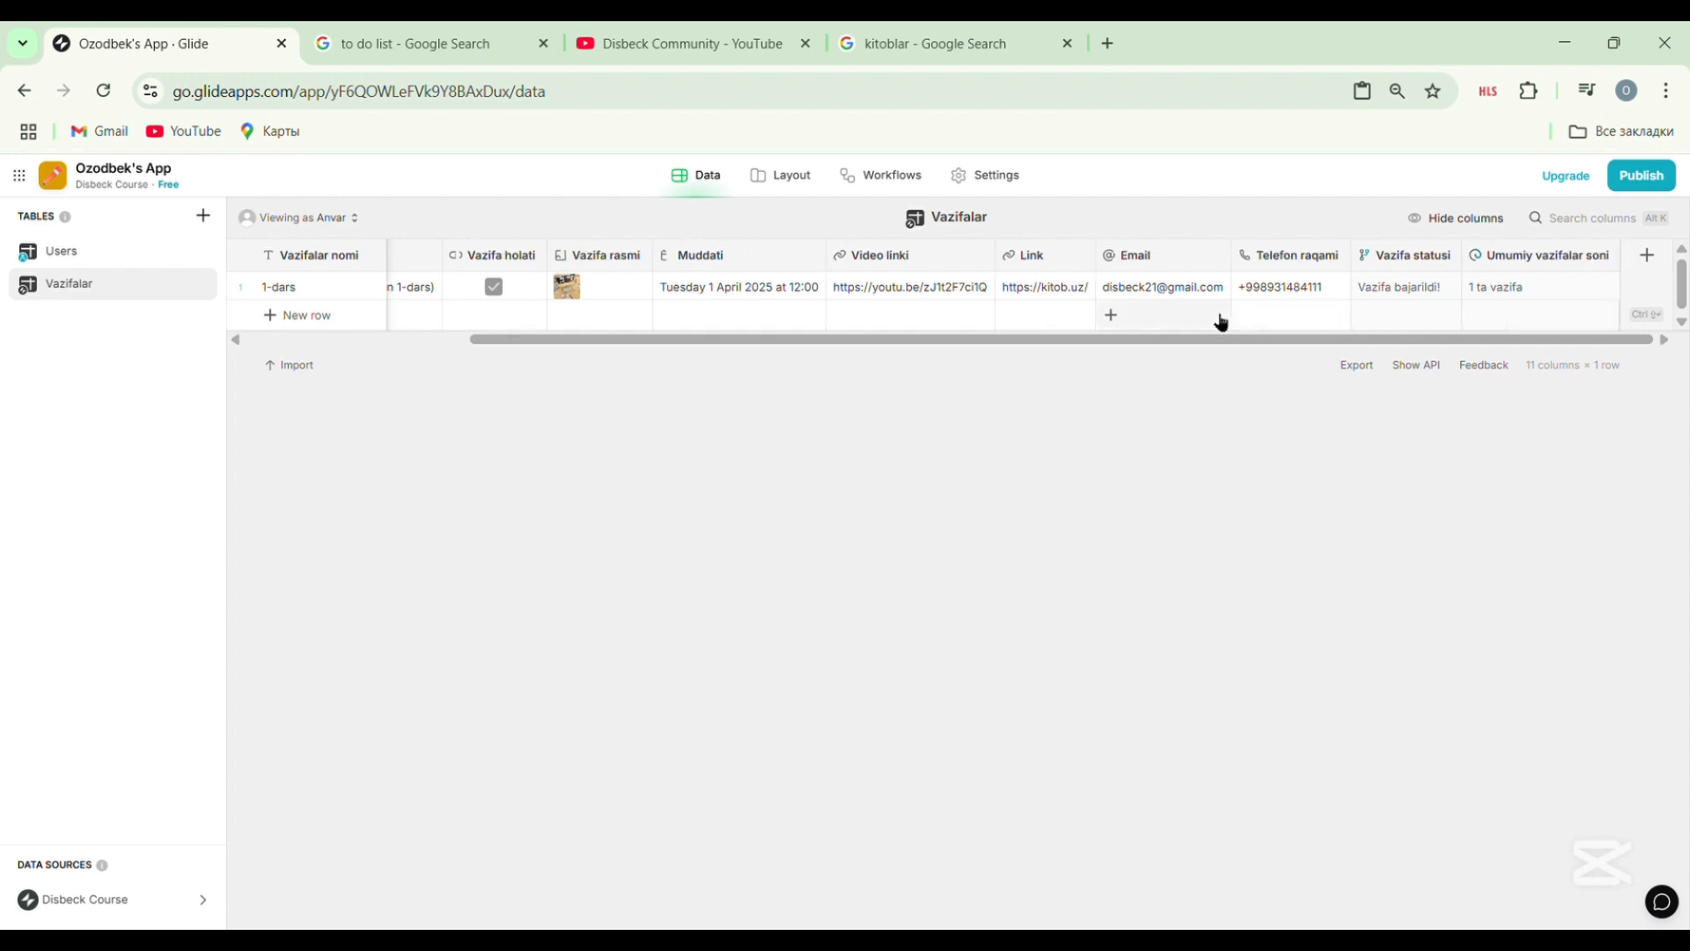
scroll(773, 310, left, 5)
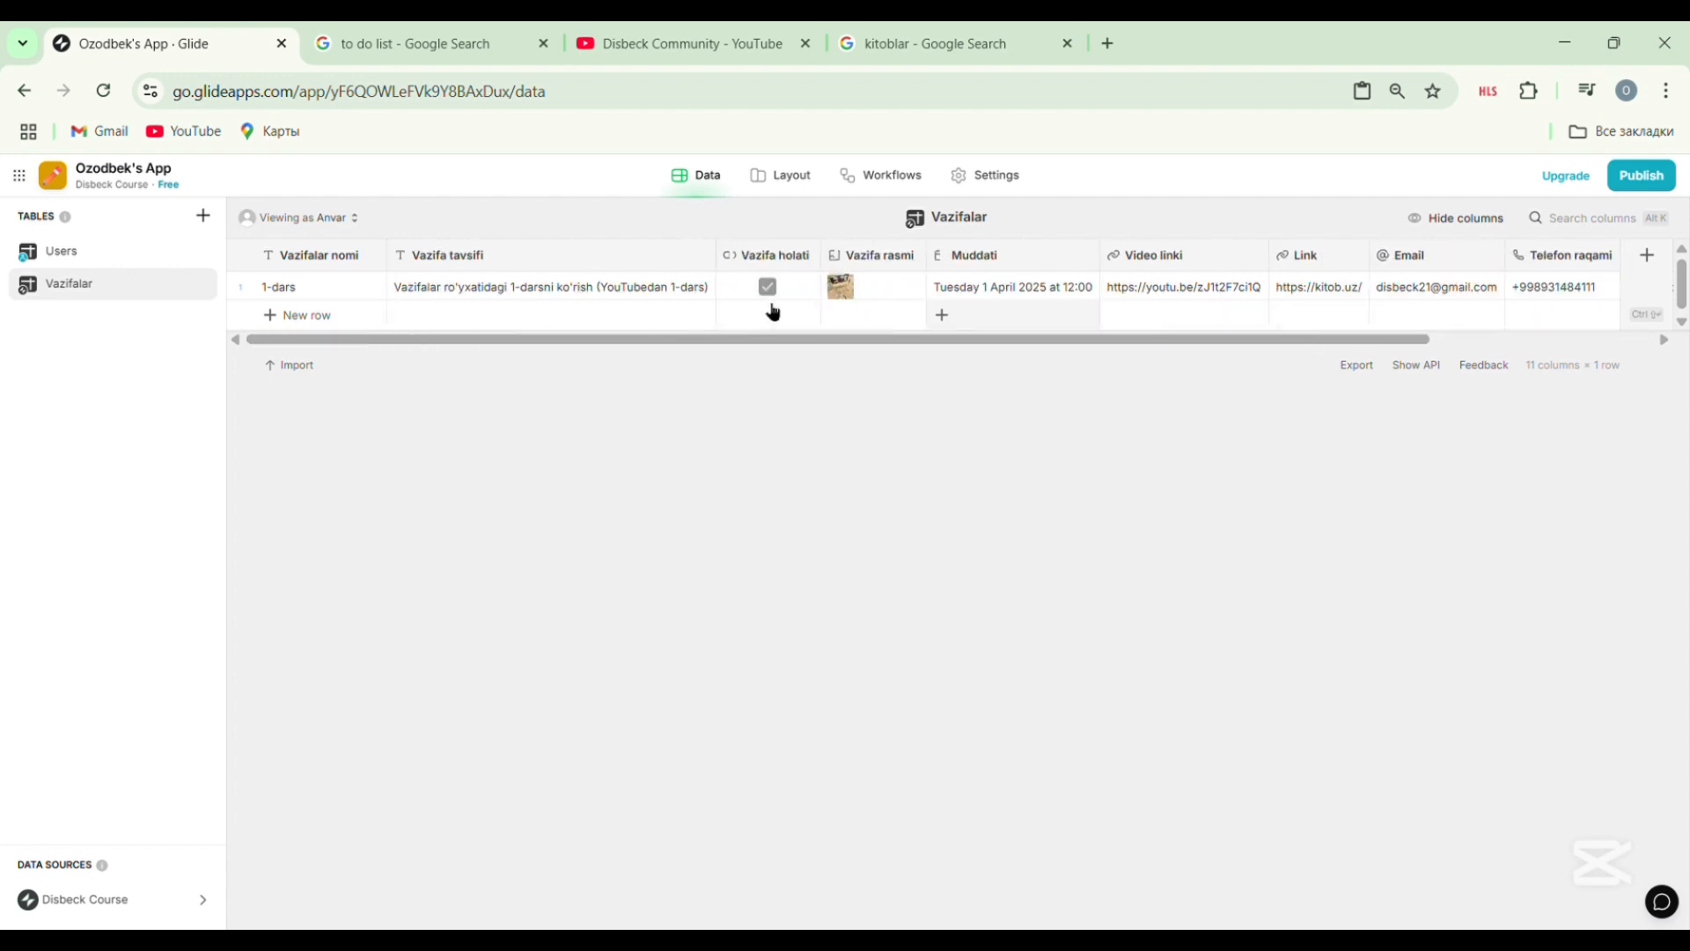
scroll(773, 310, right, 5)
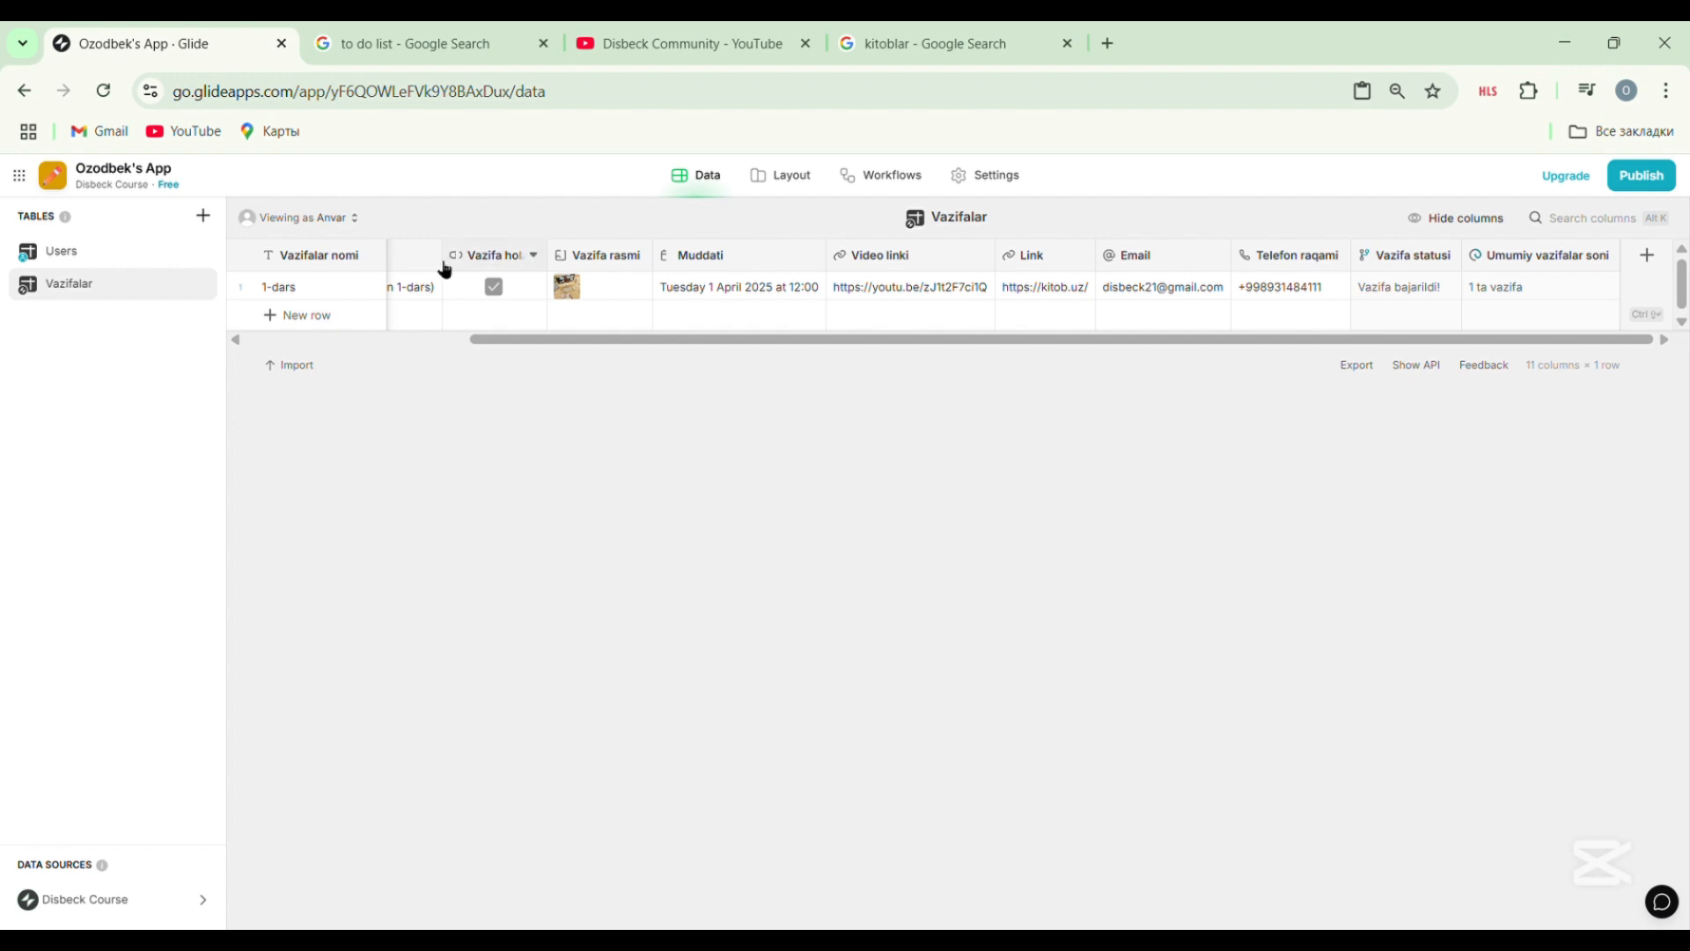